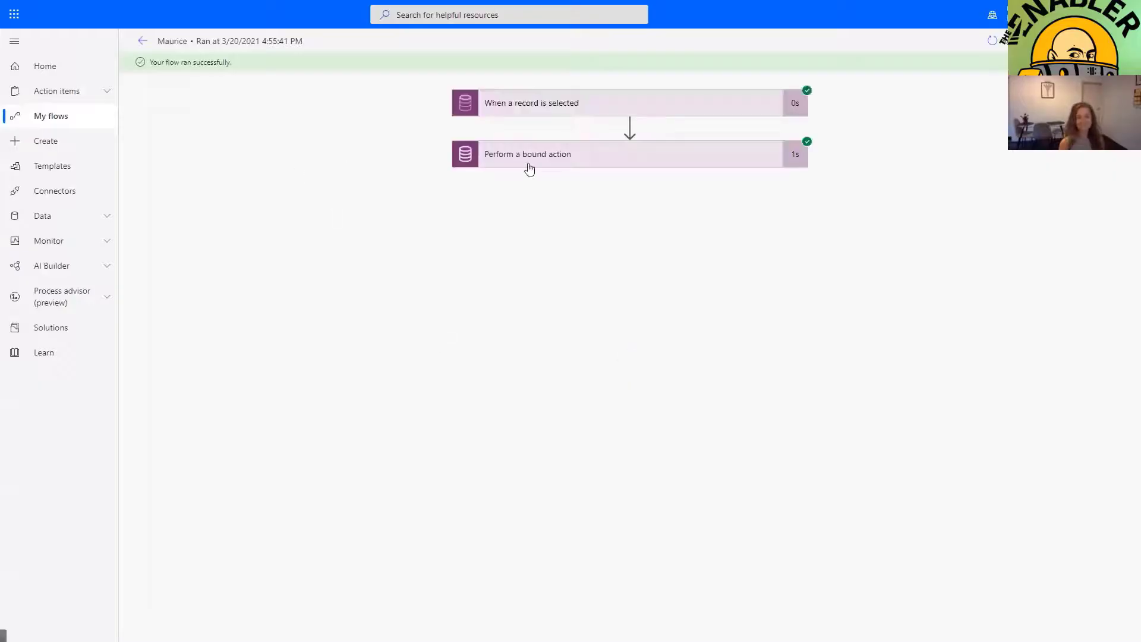
- Open the Beauty process from the Beauty and The Beast solution and deactivate it for editing
click(531, 166)
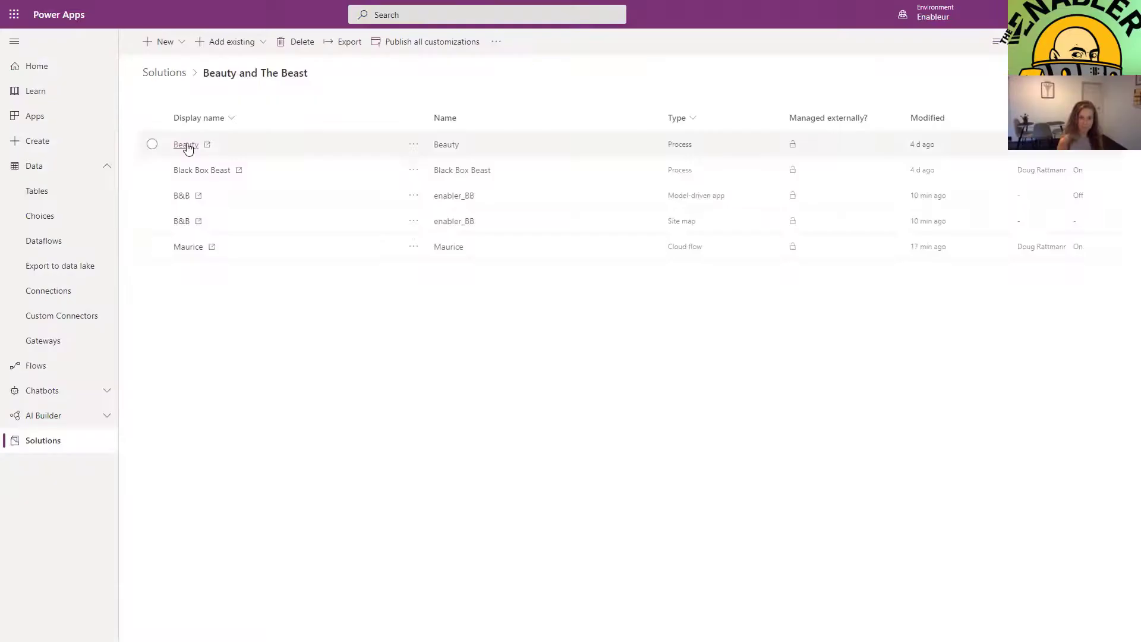
click(188, 148)
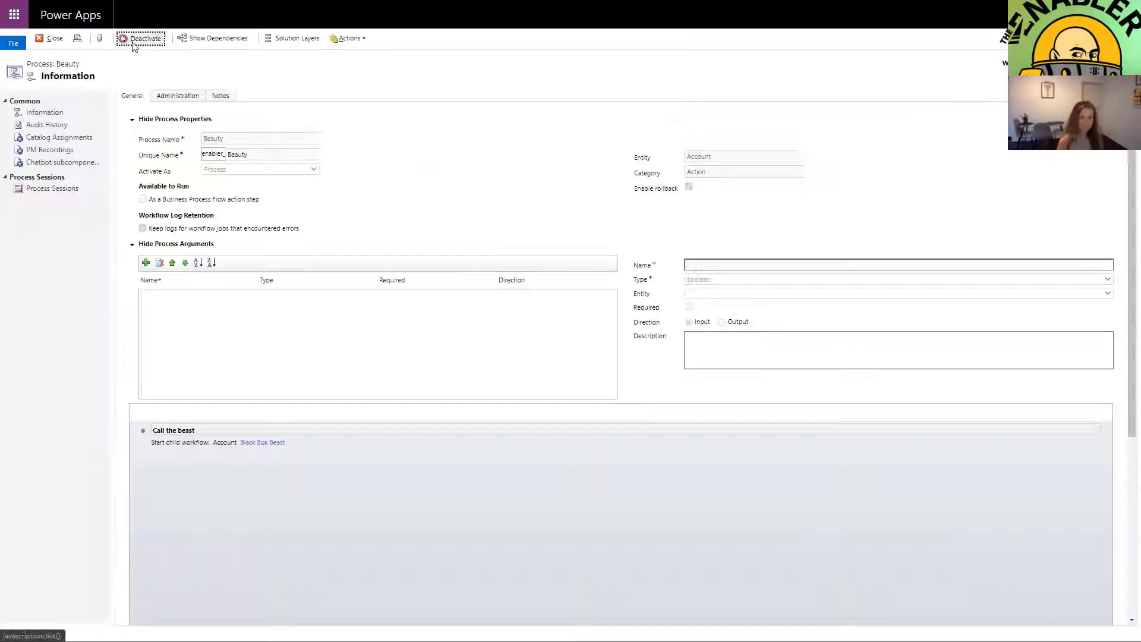
click(133, 39)
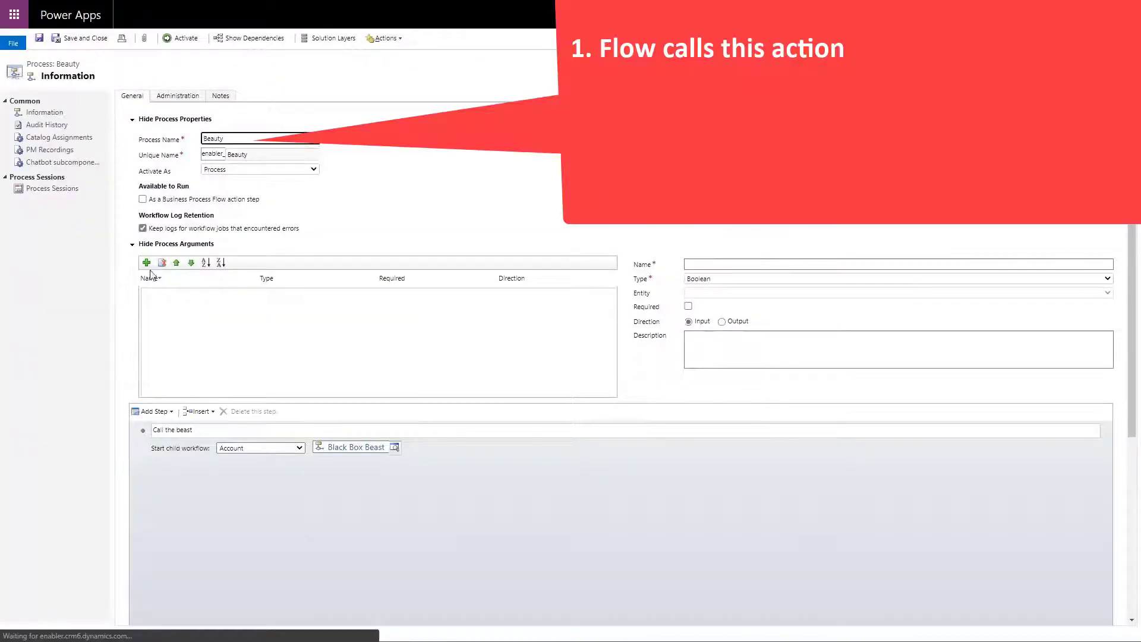
- Add a process argument named Gift with type String and direction Output, and clear its description
click(145, 262)
text(G)
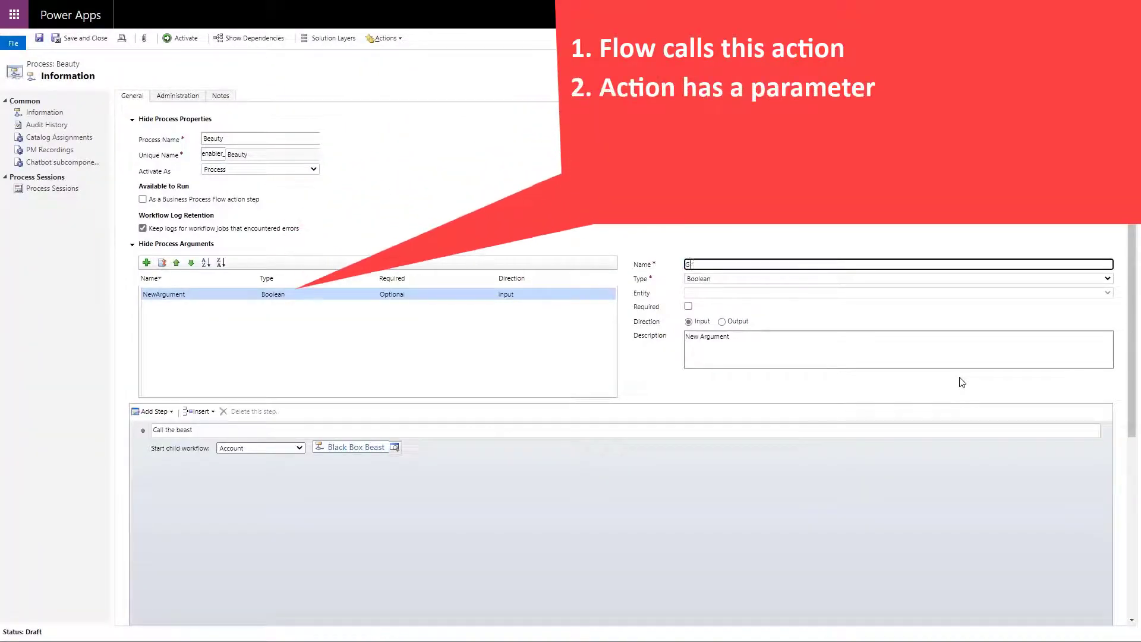
text(ift)
click(796, 279)
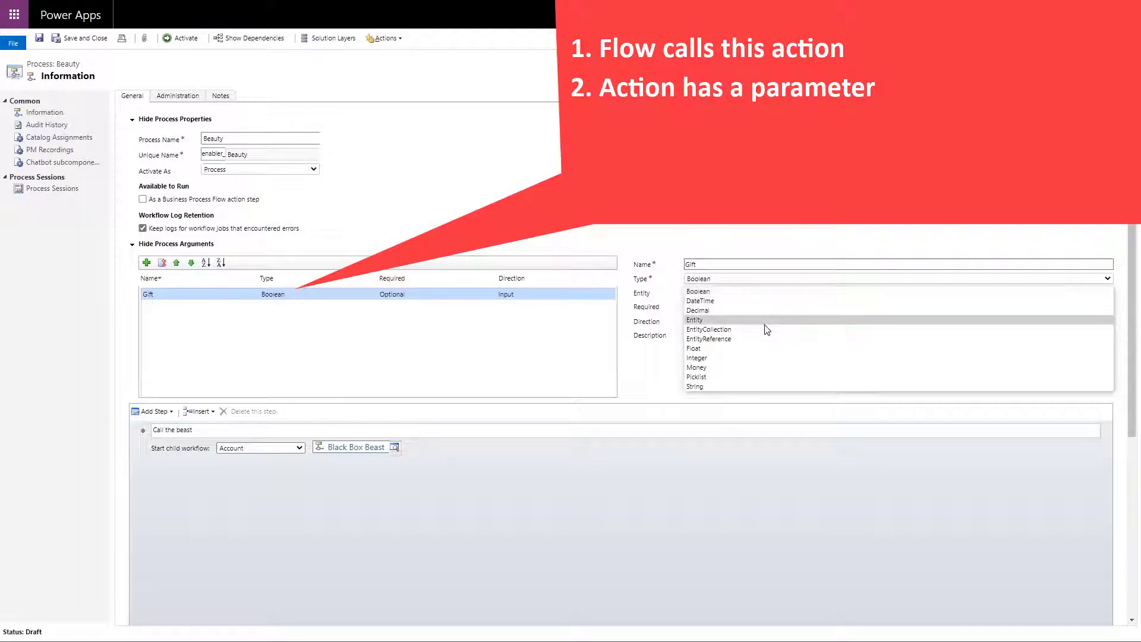
click(772, 386)
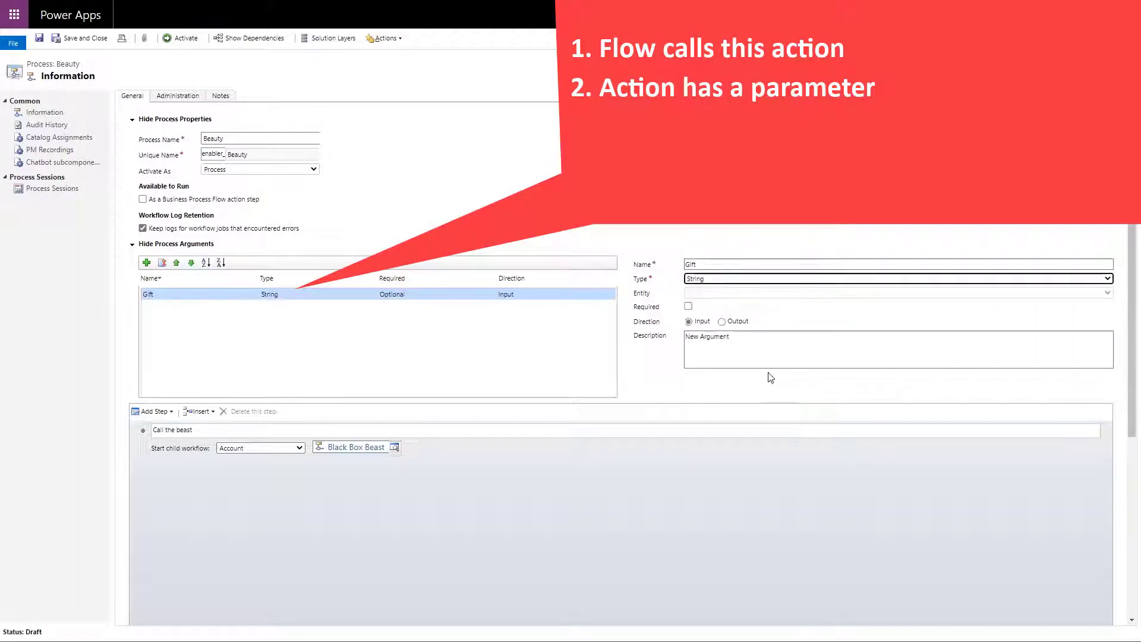
click(721, 321)
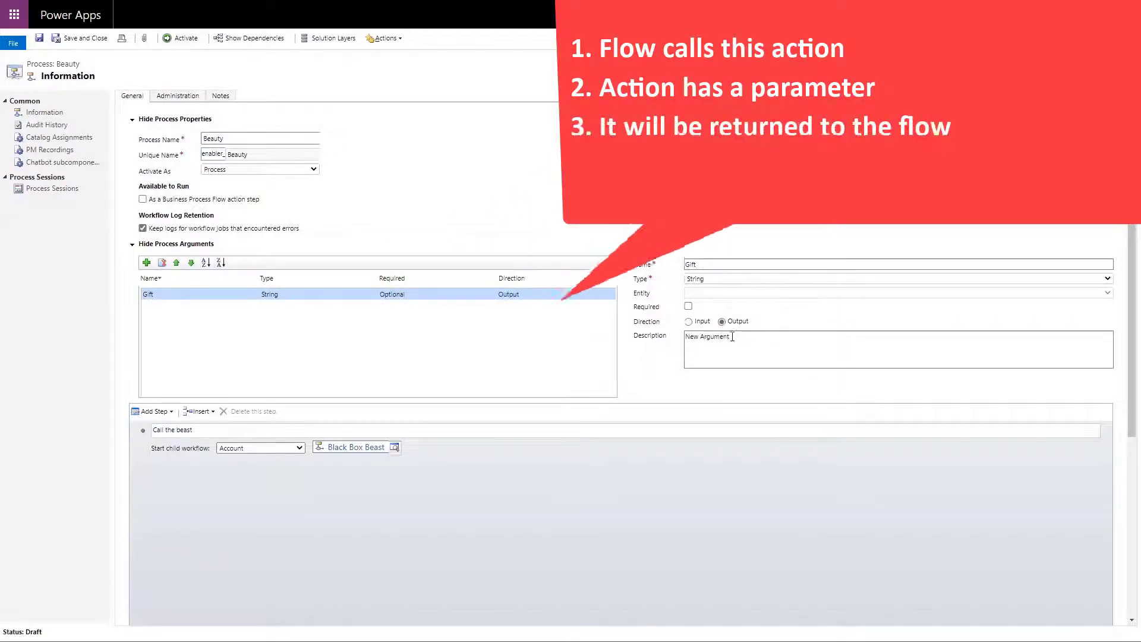
triple_click(713, 336)
key(BackSpace)
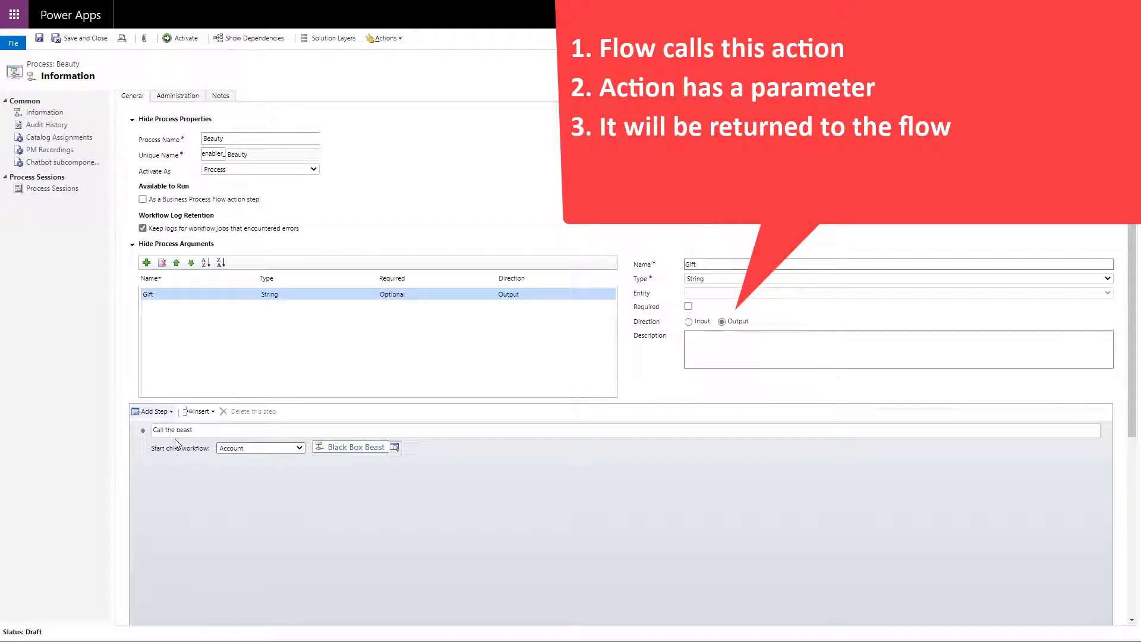
- Add an Assign Value step after the Call the beast step and open its properties
click(172, 411)
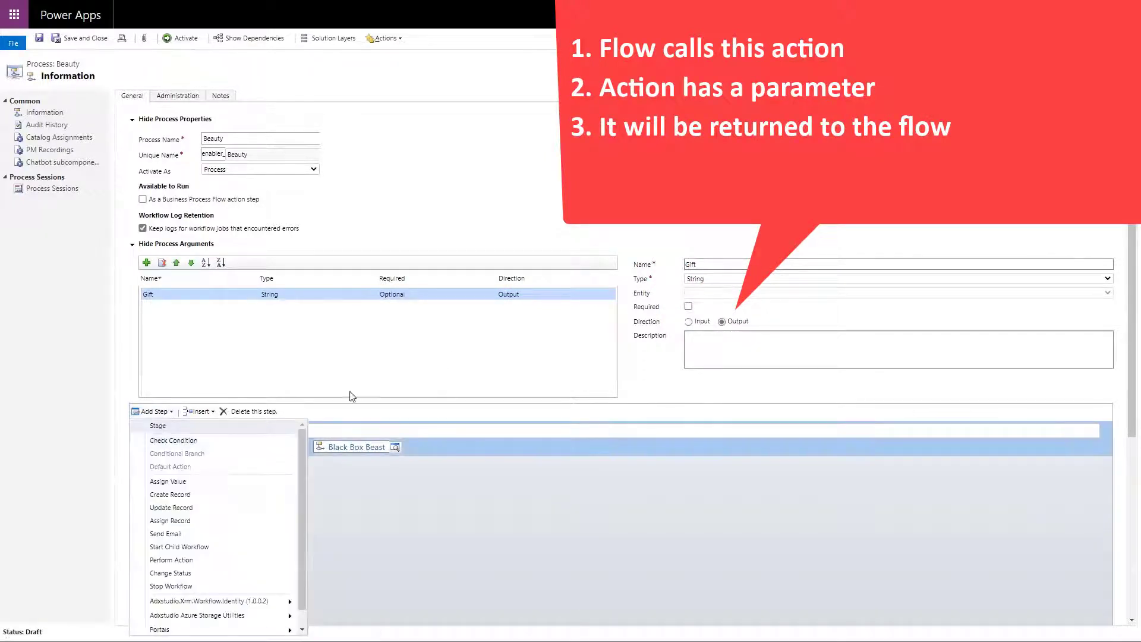
click(256, 483)
click(231, 481)
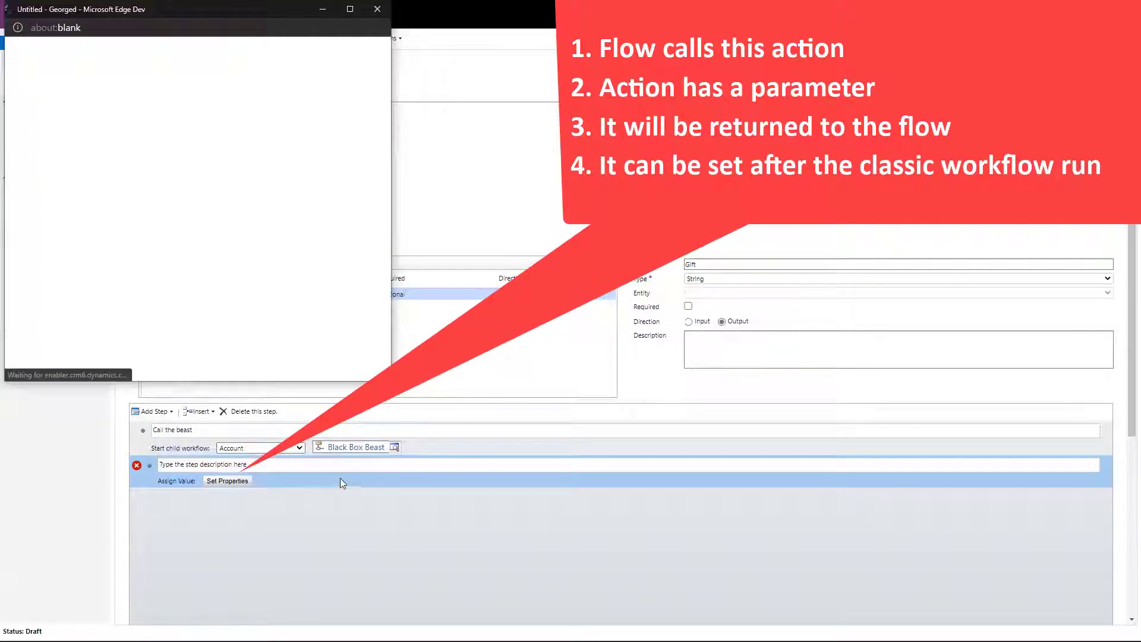
click(89, 147)
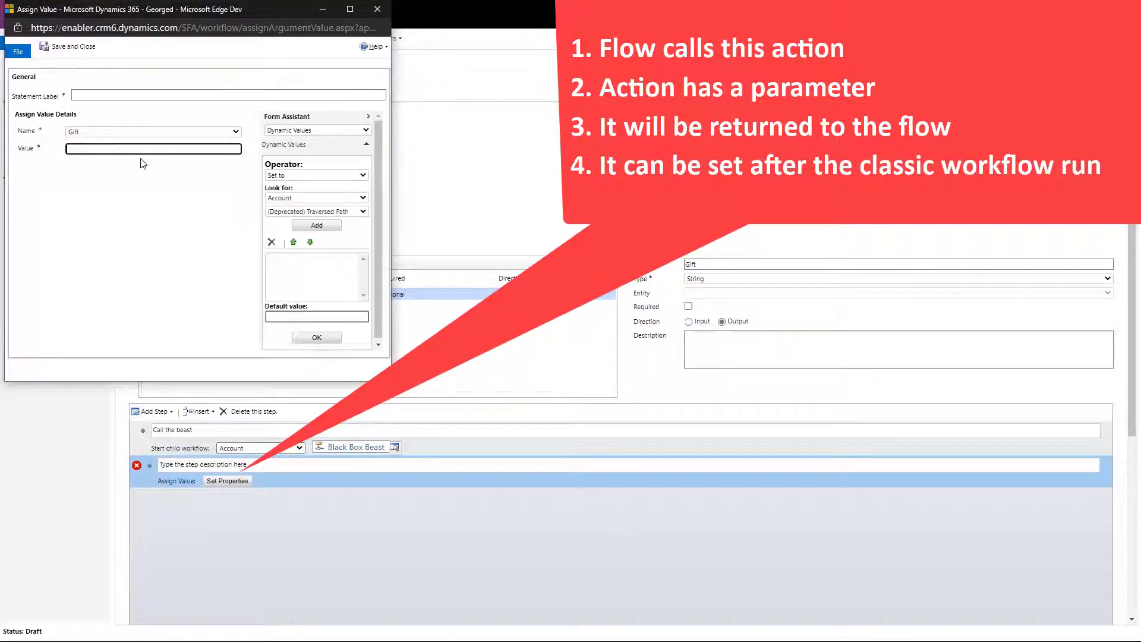
text(Rose)
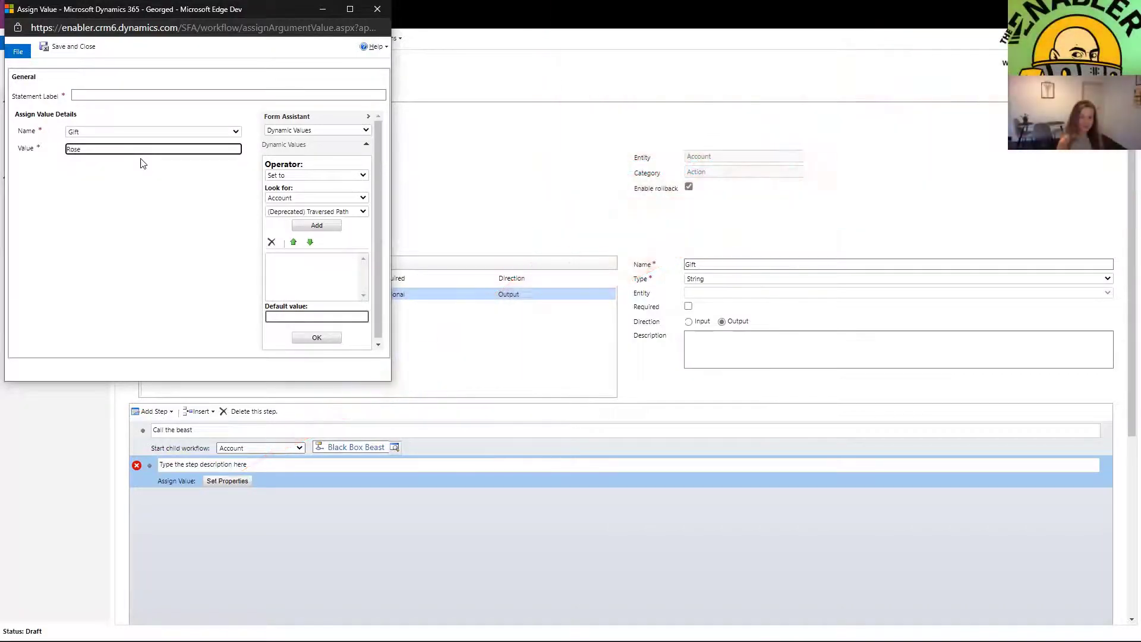
click(105, 94)
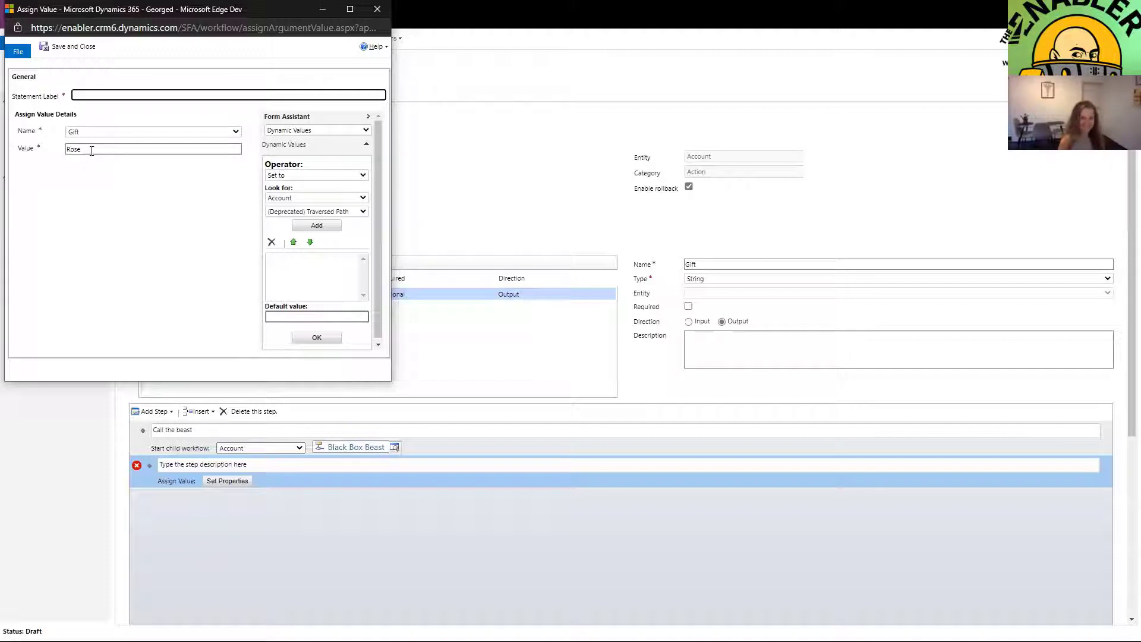
drag(92, 151, 57, 148)
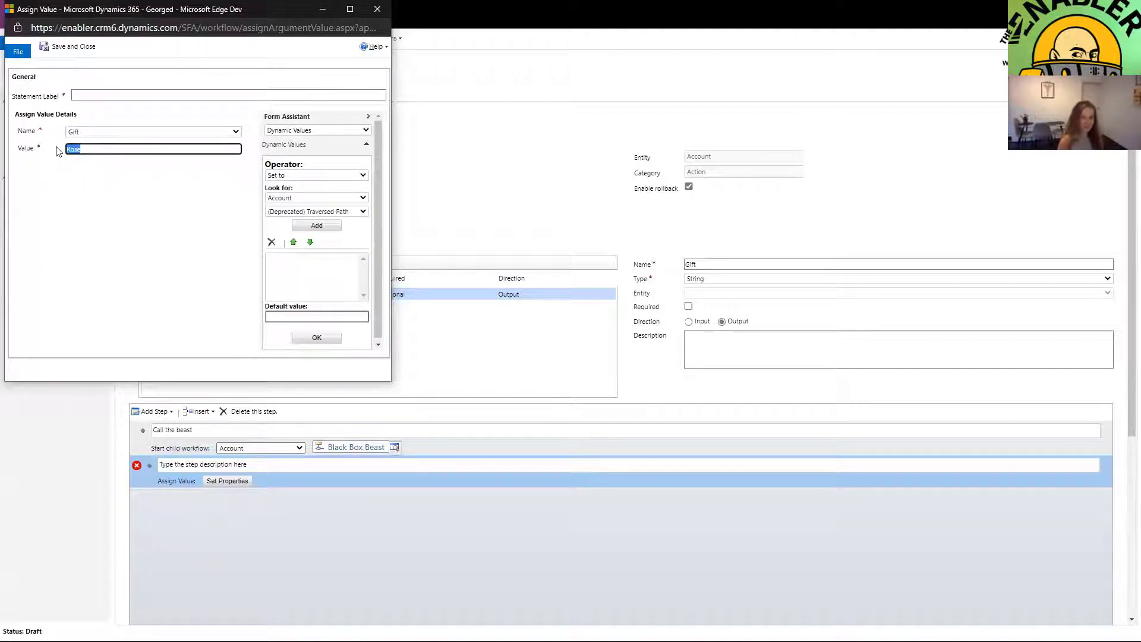
text(Of Life)
- Set the Gift argument's value to Chicken Foot, enter the statement label Lunch, and save and close the properties
triple_click(103, 150)
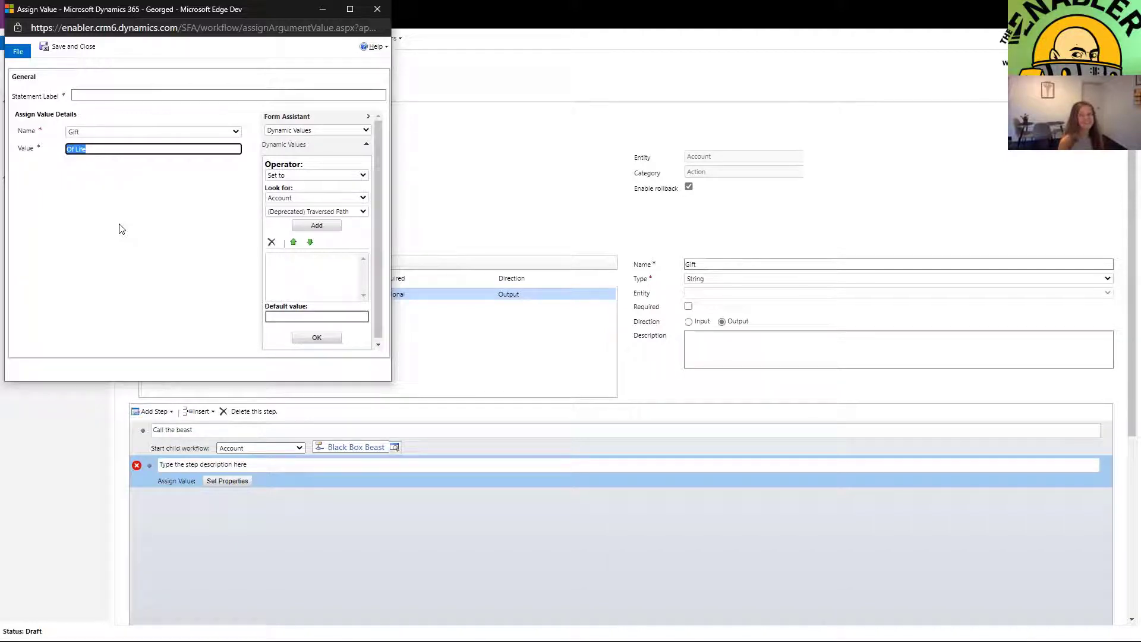
text(Cricken Foot)
click(171, 96)
text(Lunch)
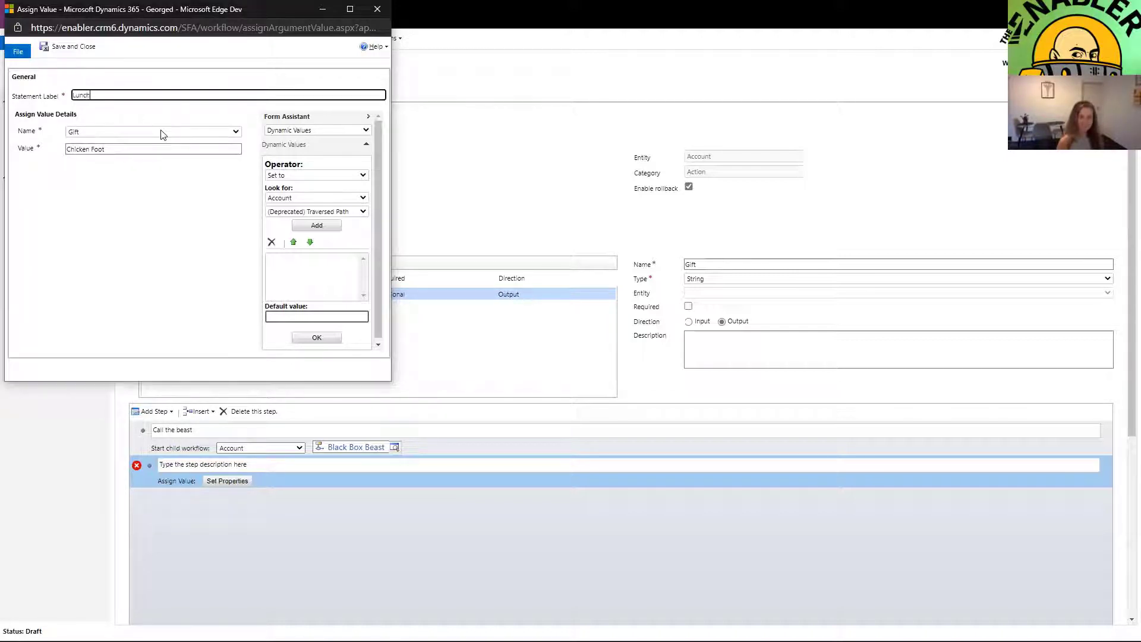
click(78, 47)
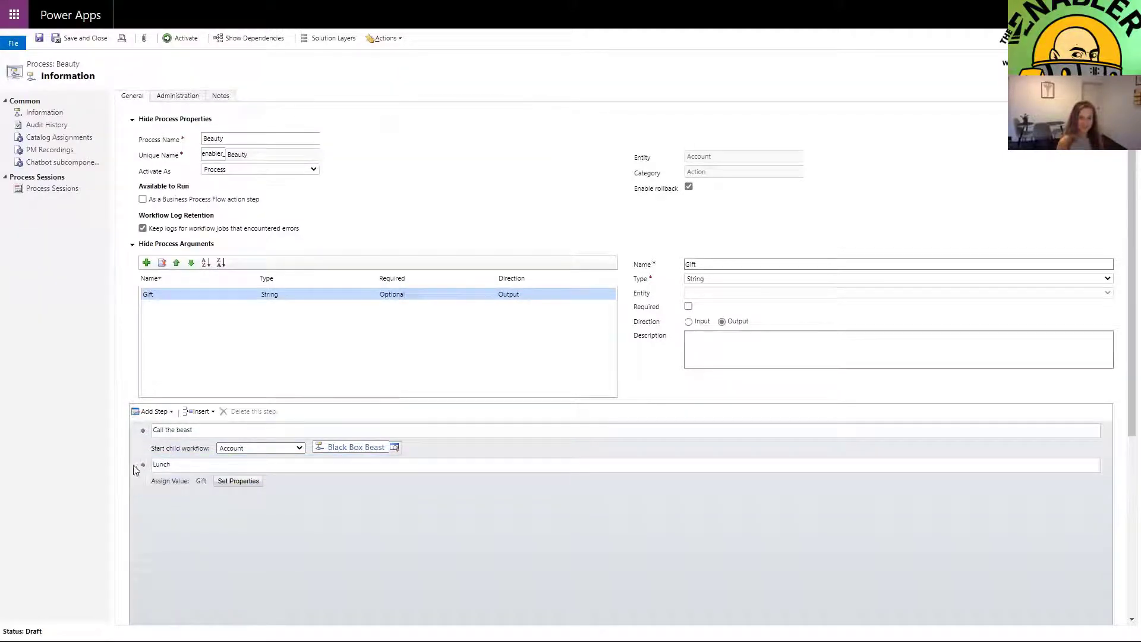
- Activate the Beauty process and close it
click(221, 481)
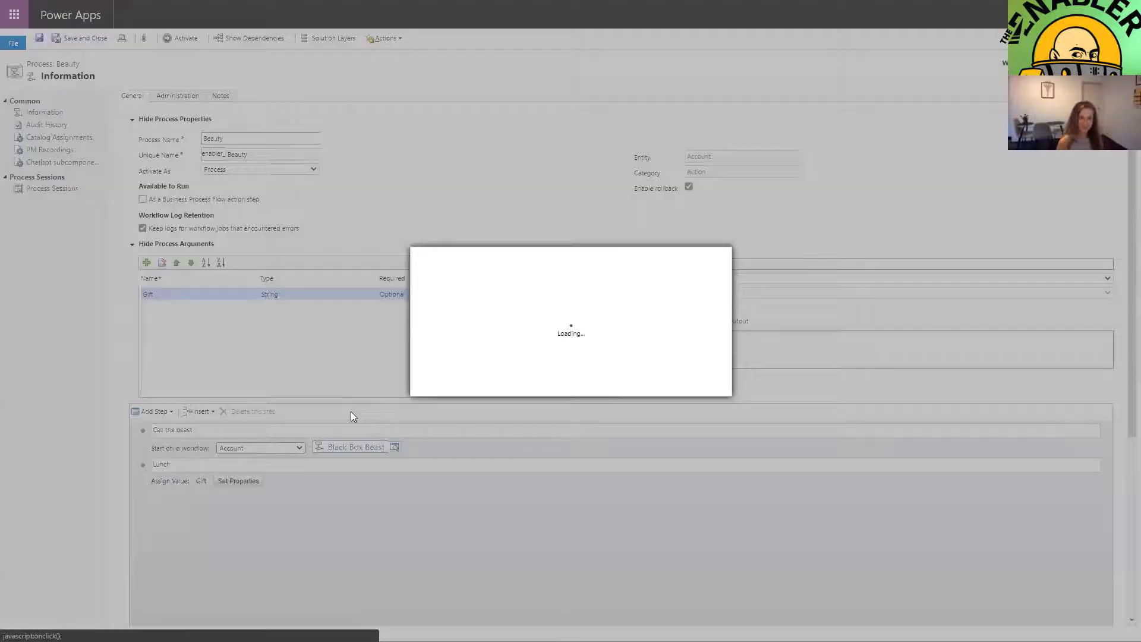
click(623, 385)
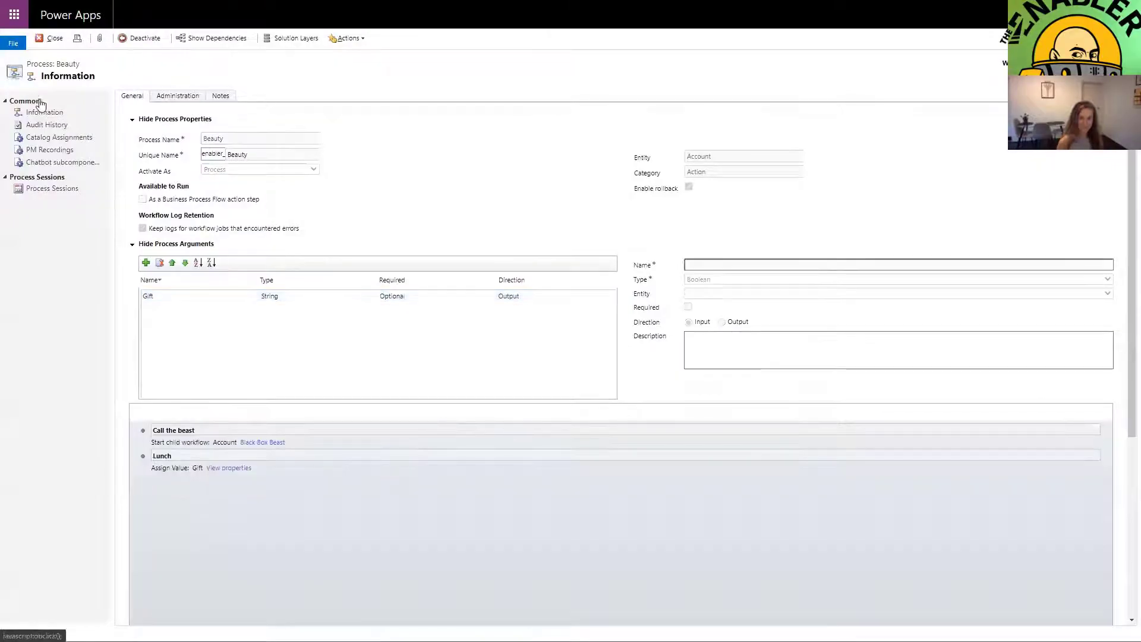
click(48, 39)
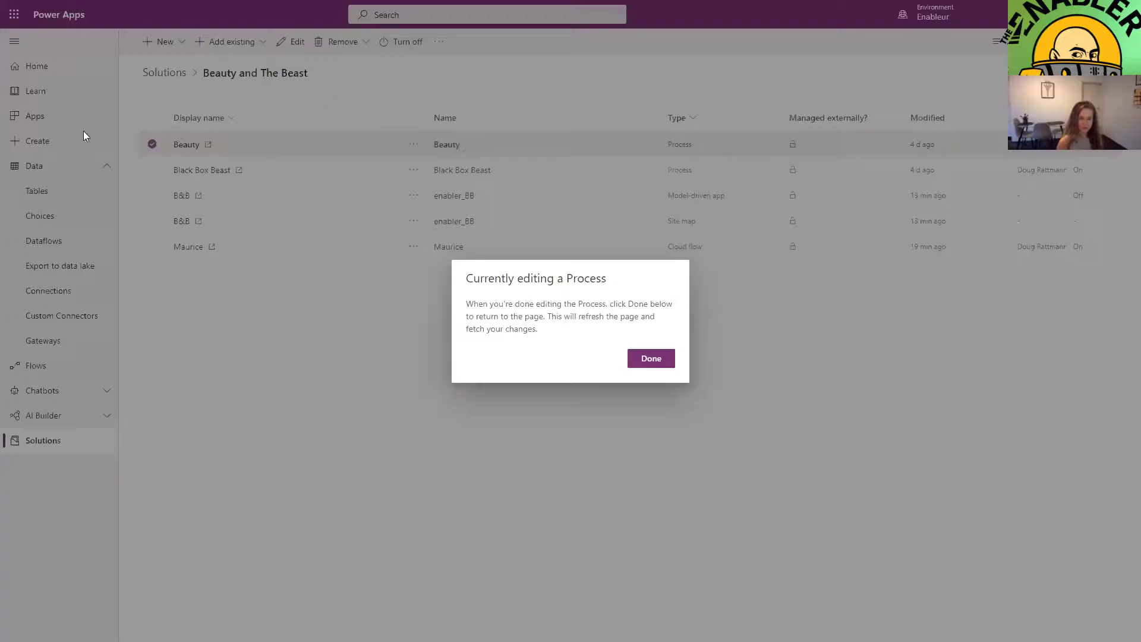
- Finish the process editing in the solution and open the Maurice cloud flow for editing
click(664, 361)
click(411, 248)
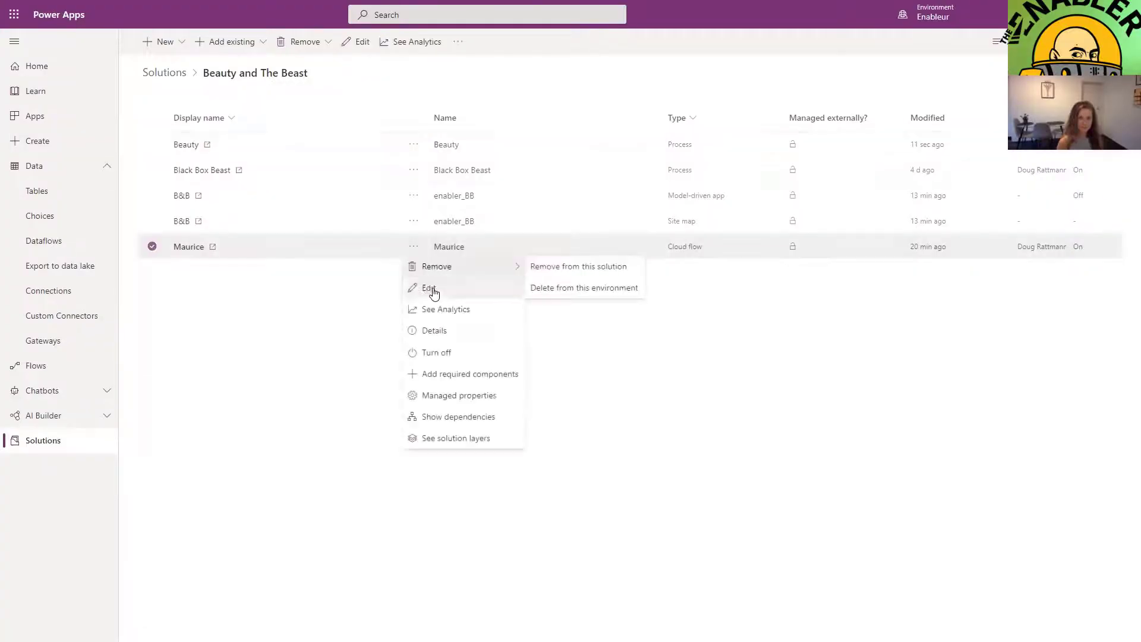
click(429, 290)
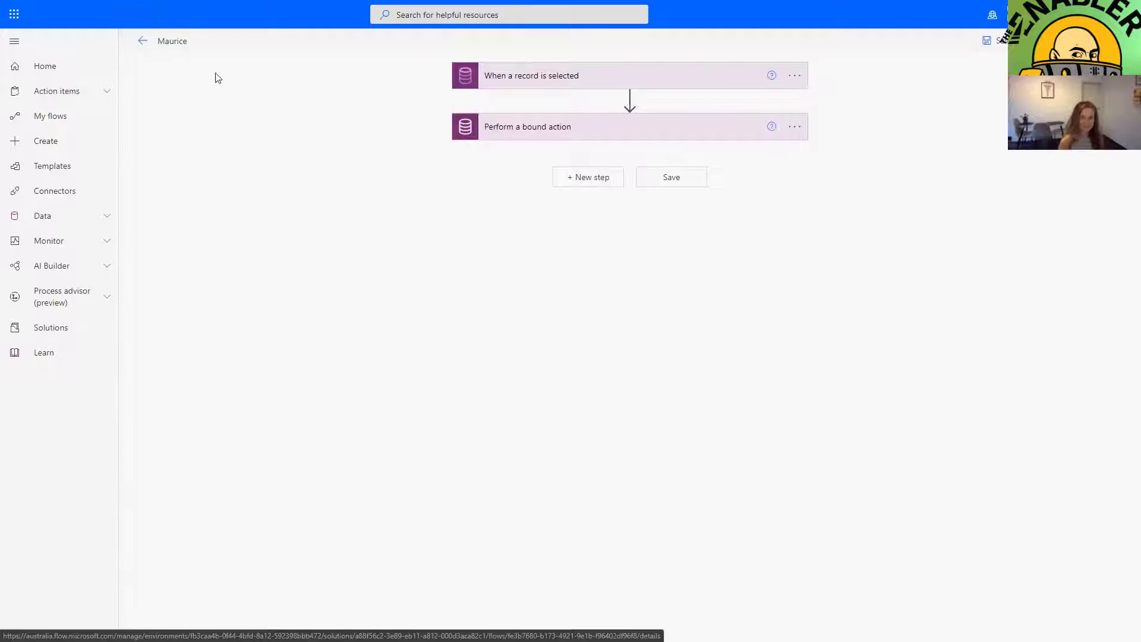
- Run the Maurice flow on the A. Datum Corporation (sample) account record and close the run dialog
click(502, 9)
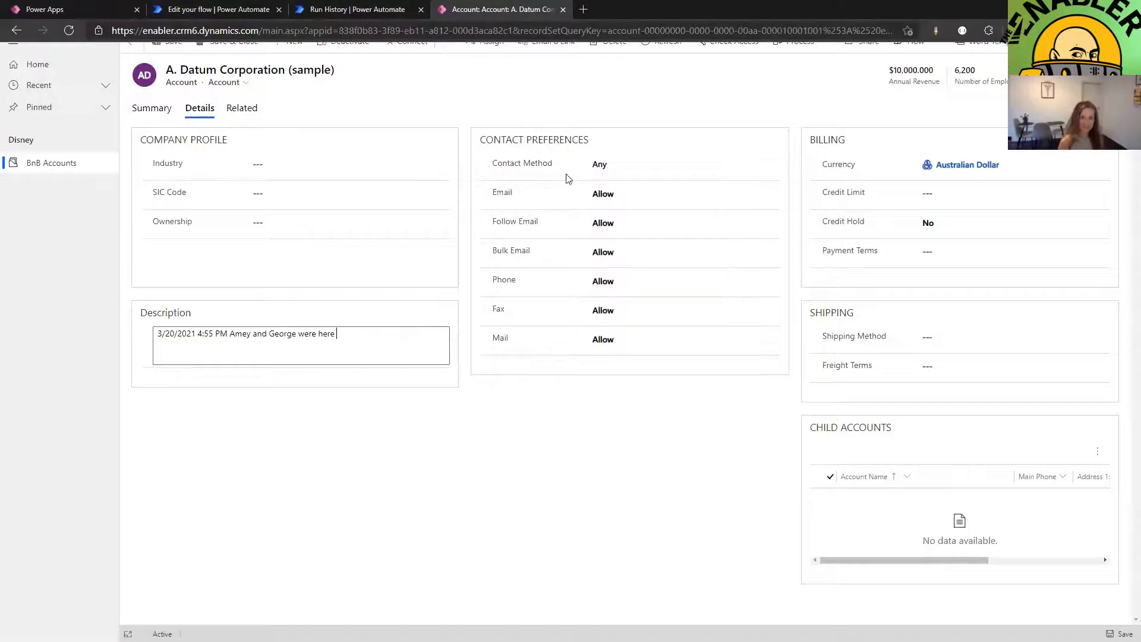
click(909, 40)
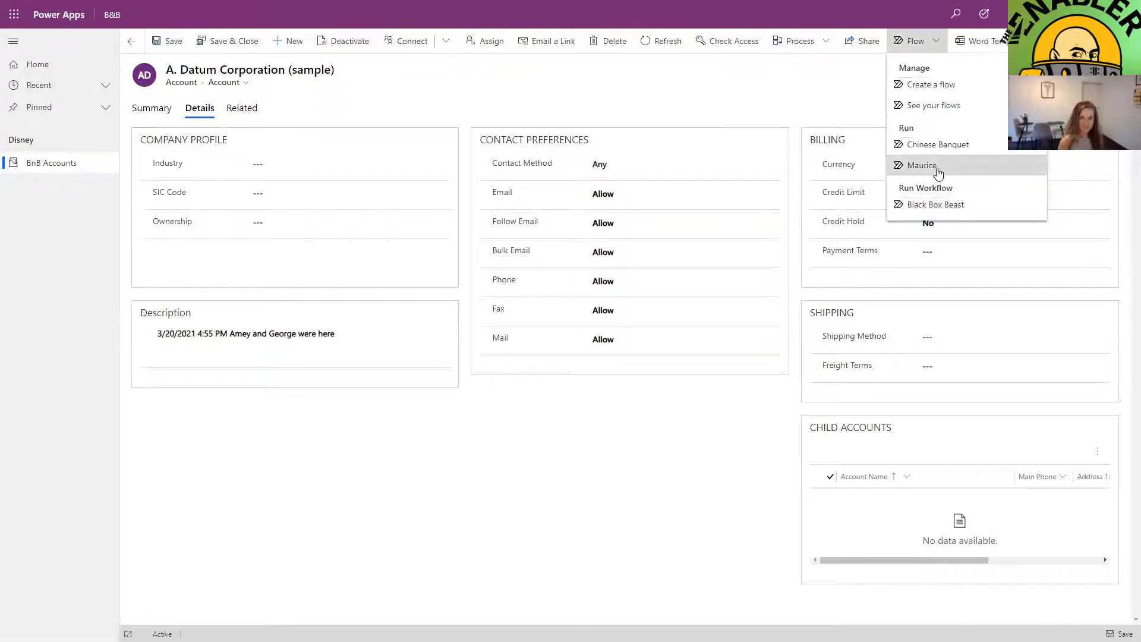
click(937, 165)
click(448, 401)
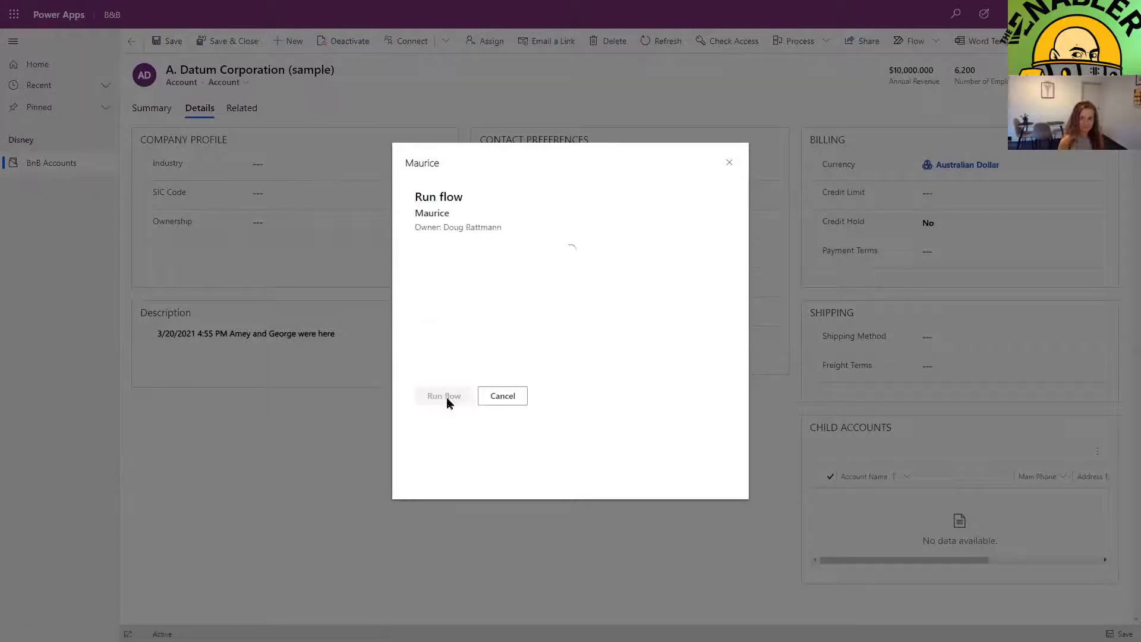
click(448, 397)
- Open the newest run in the Maurice flow's run history and examine the outputs of its bound action
mouse_move(257, 10)
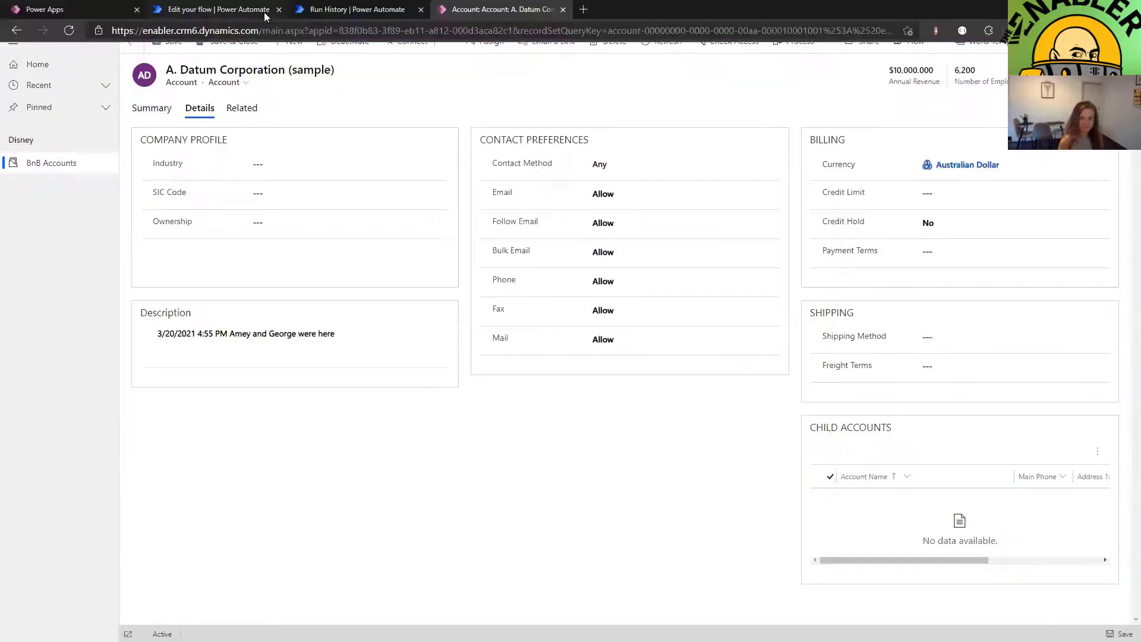
click(309, 10)
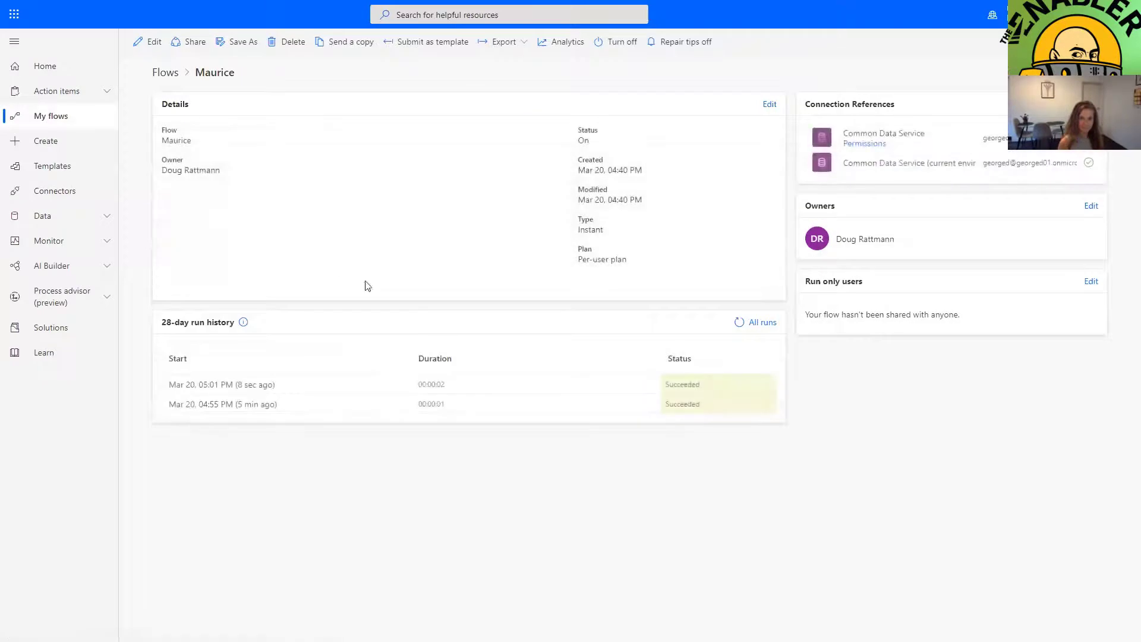
click(247, 384)
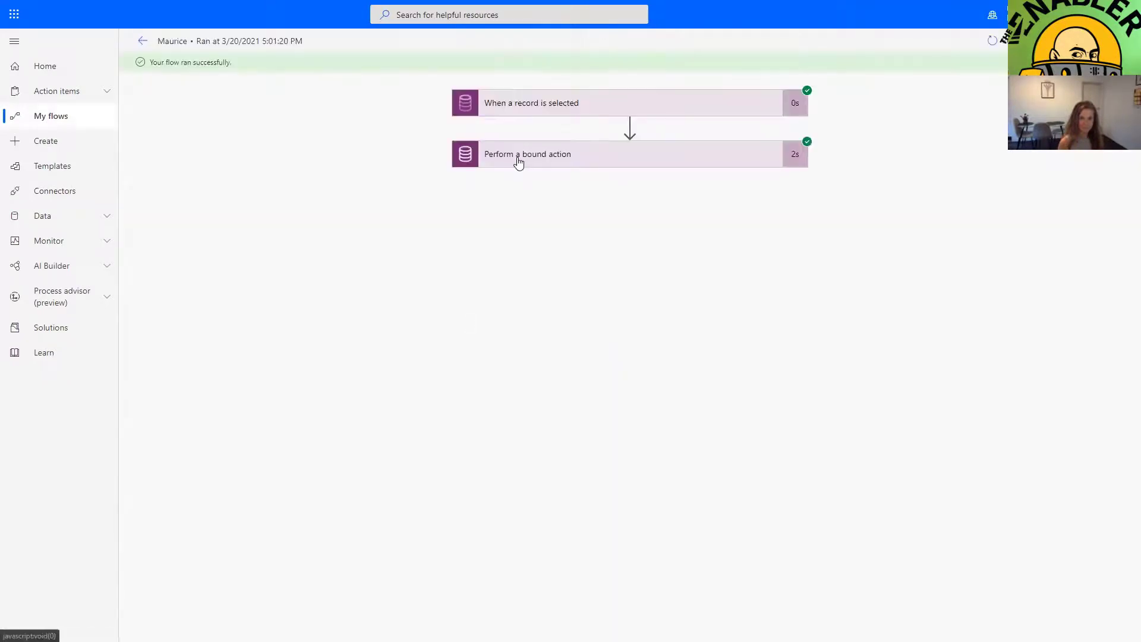
drag(608, 474, 458, 453)
click(550, 438)
double_click(575, 441)
- Show the bound action's raw outputs and examine the Gift entry in the response body
click(770, 364)
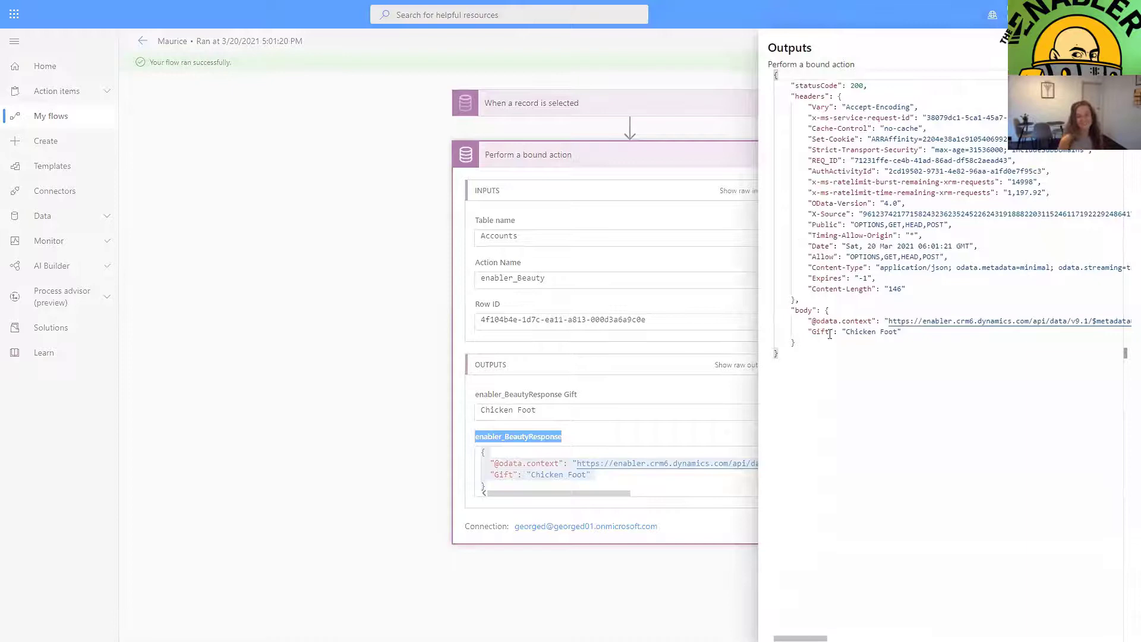
double_click(799, 310)
drag(809, 332, 915, 408)
drag(904, 331, 812, 332)
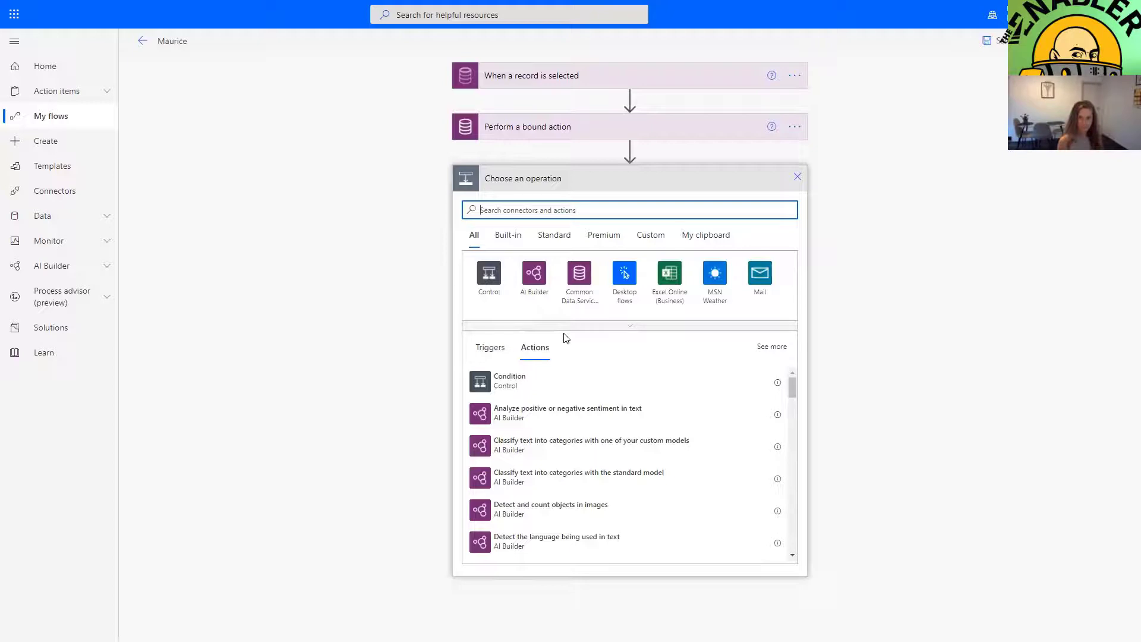
- Add a Common Data Service Get a row by ID action after the bound action, with table Accounts and Row ID Account
click(583, 295)
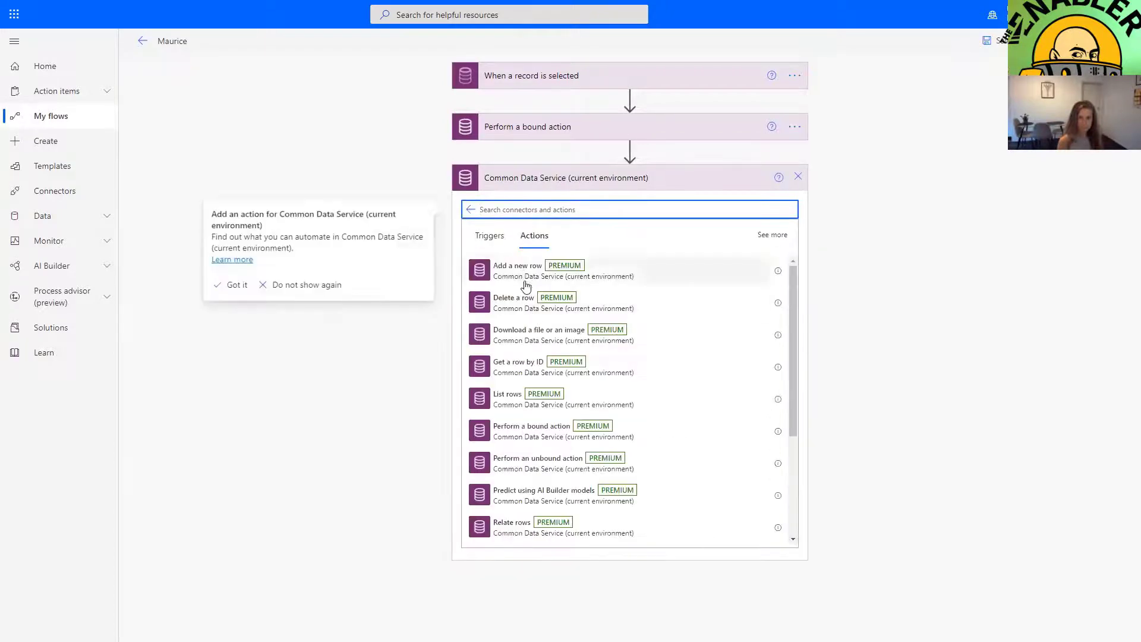
click(518, 361)
click(594, 207)
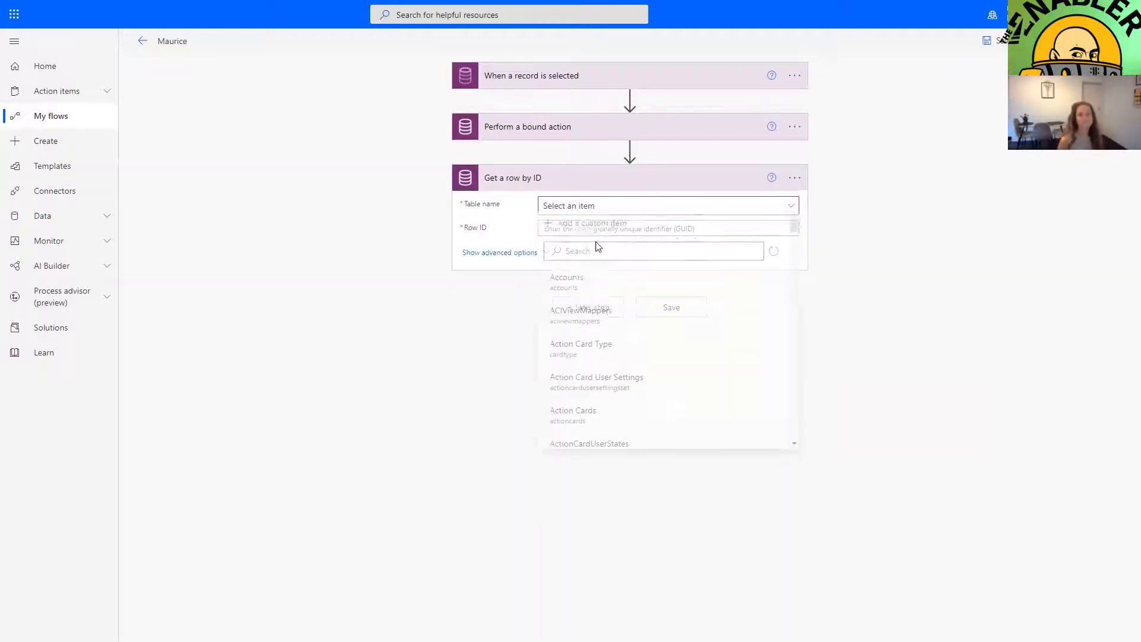
click(740, 225)
scroll(594, 386, down, 5)
click(583, 441)
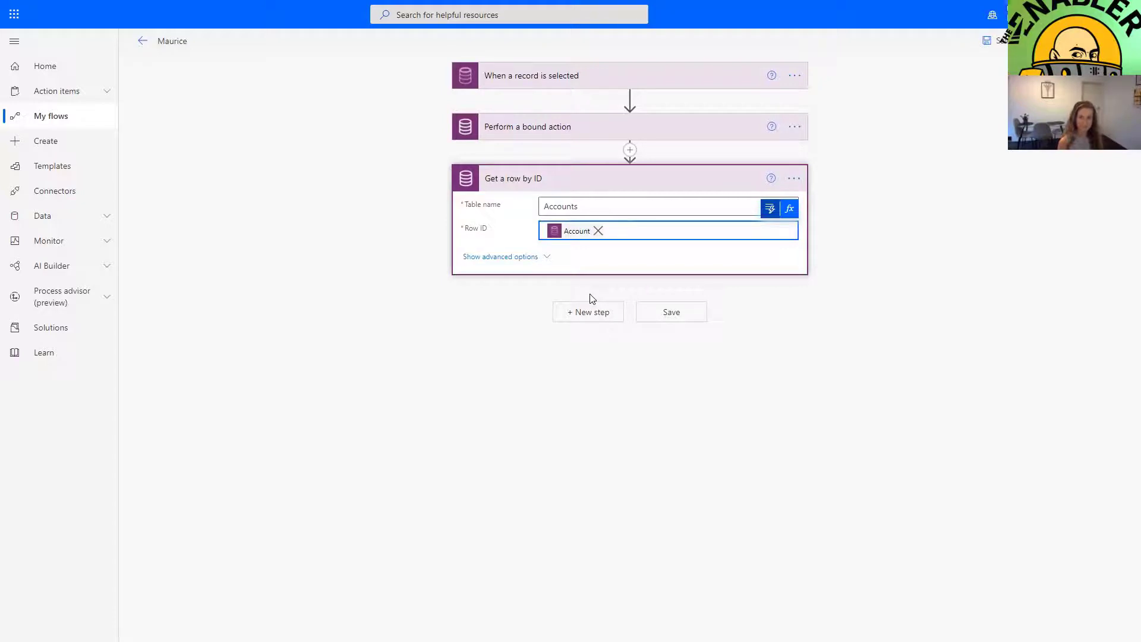
- Rename the Get a row by ID action to RefreshedAccount and collapse it
click(794, 180)
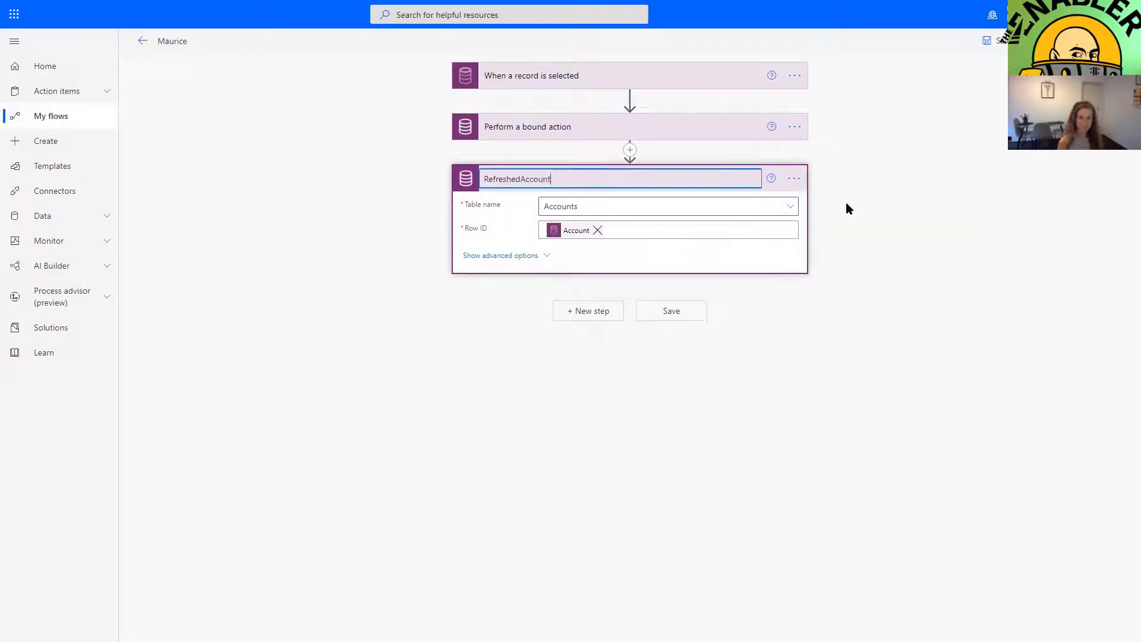
key(Return)
click(606, 186)
- Add a Date Time Convert time zone action after RefreshedAccount, with the expression utcNow() as its base time
click(589, 229)
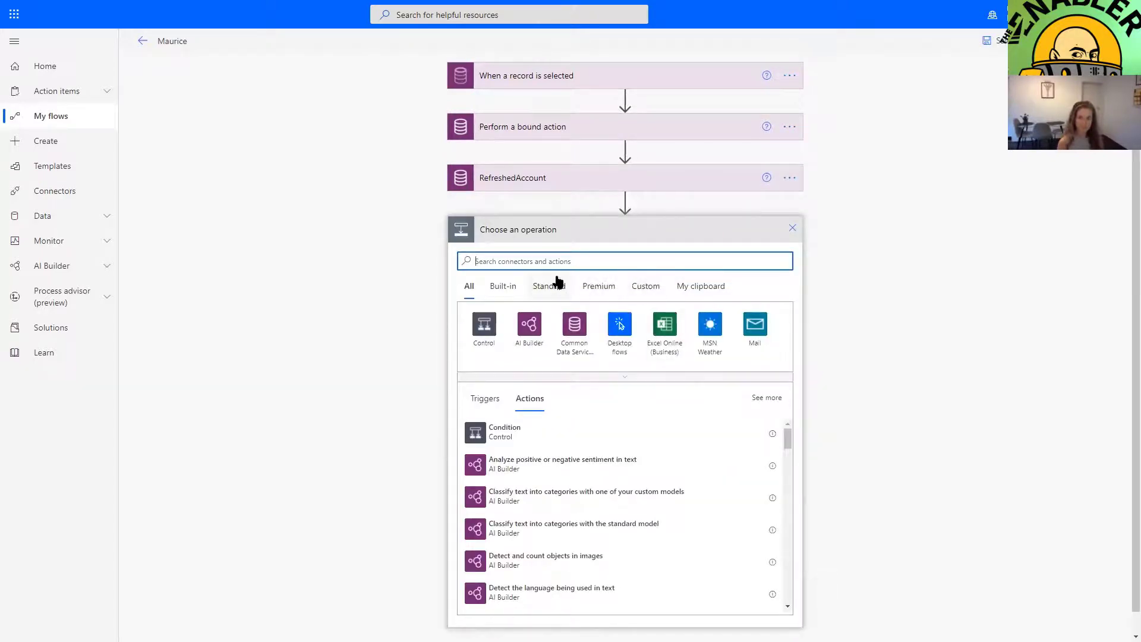
text(Date)
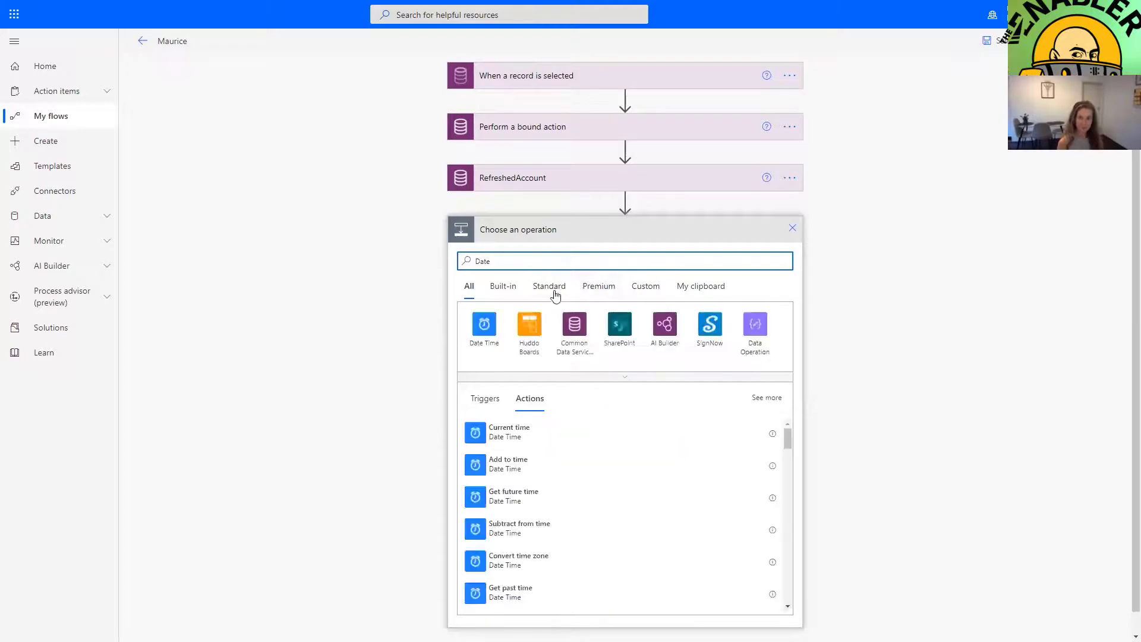
click(485, 332)
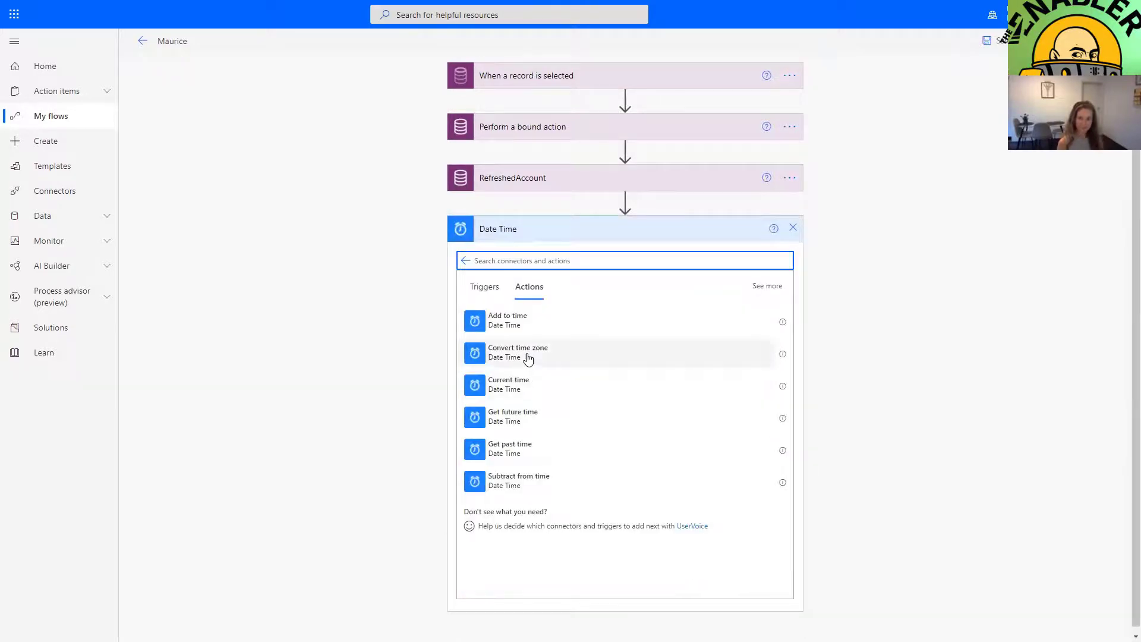
click(535, 355)
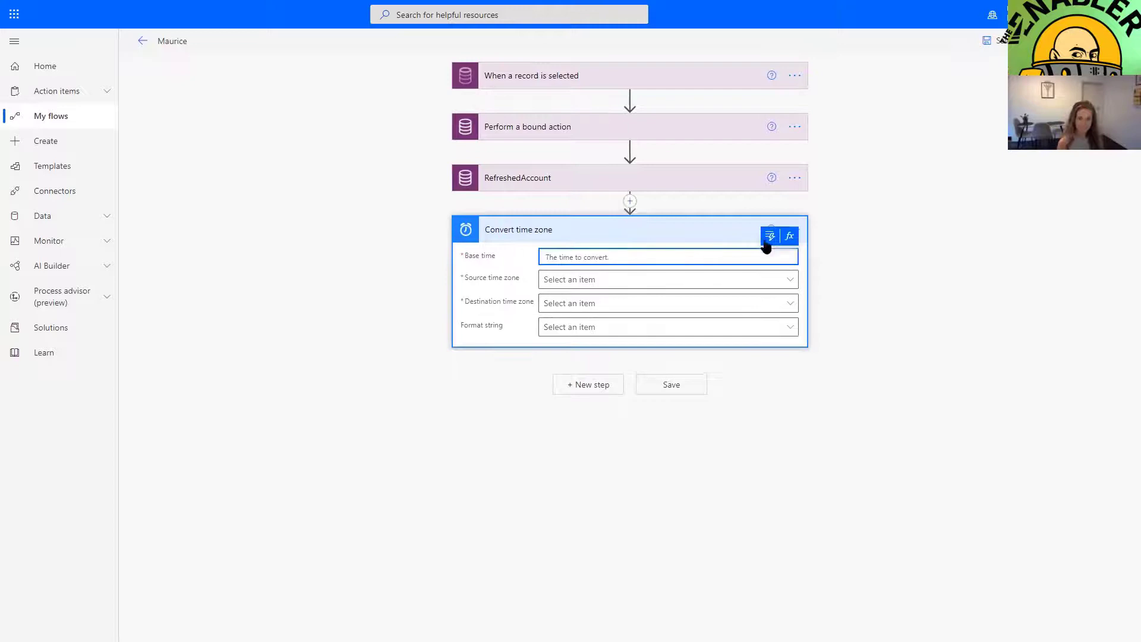
click(790, 236)
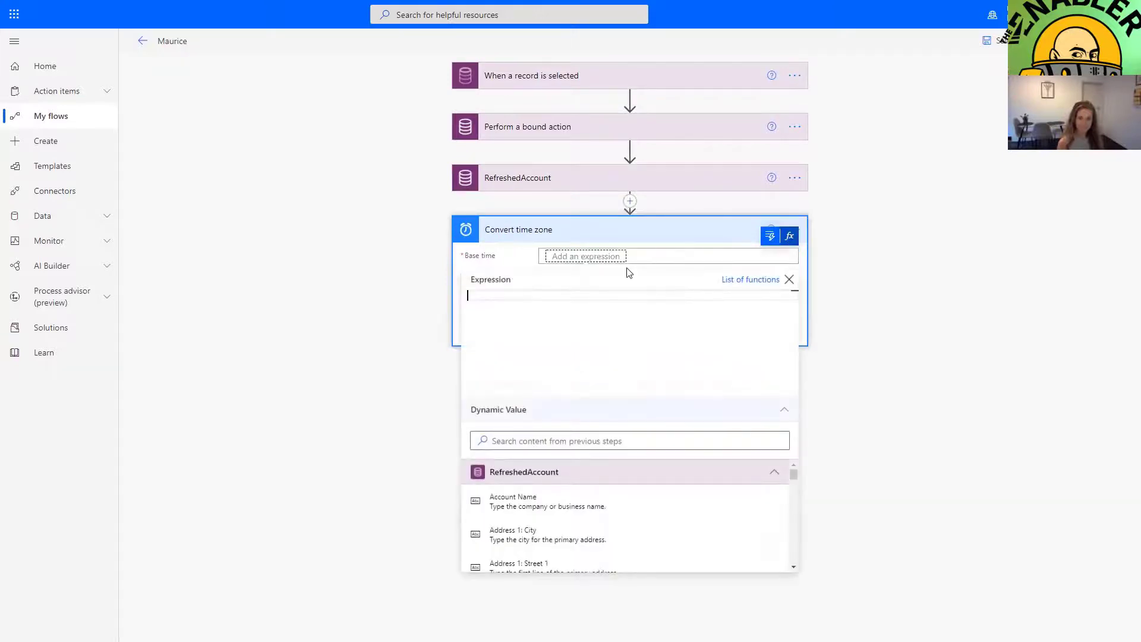
text(utcNow())
click(809, 337)
- Set the Convert time zone action's source time zone to (UTC) Coordinated Universal Time
click(581, 286)
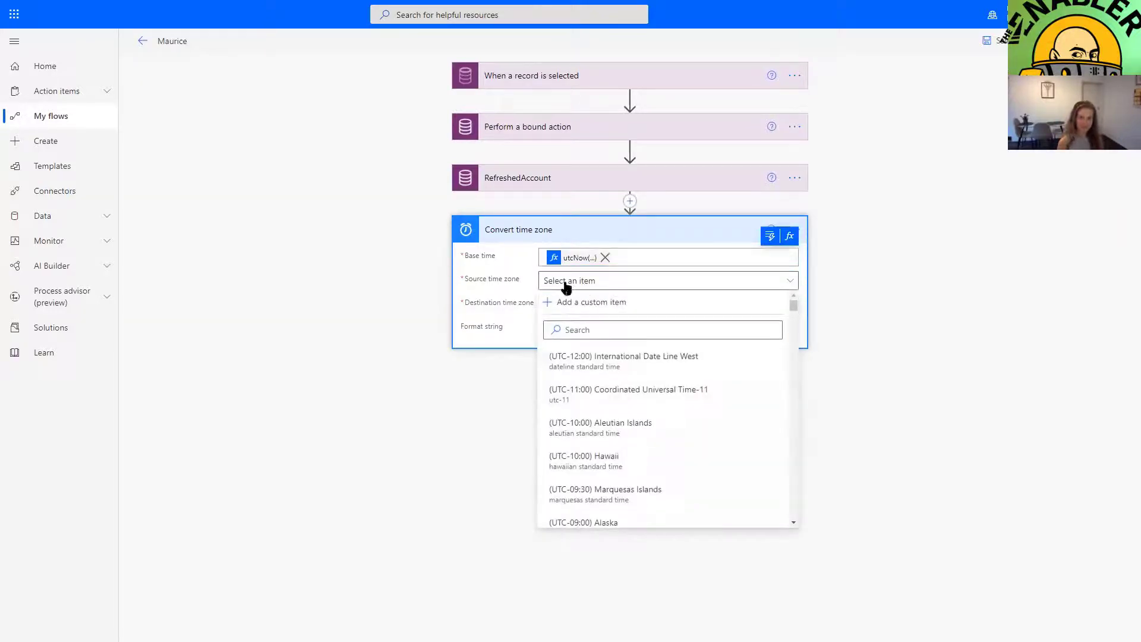
click(611, 331)
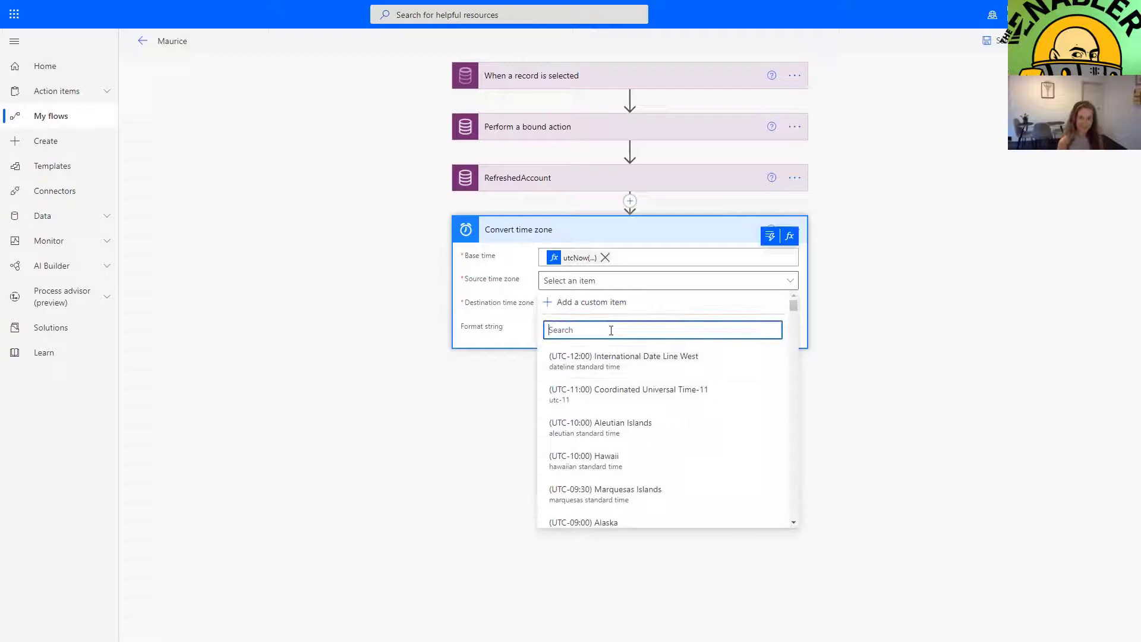
text(utc)
scroll(683, 422, down, 5)
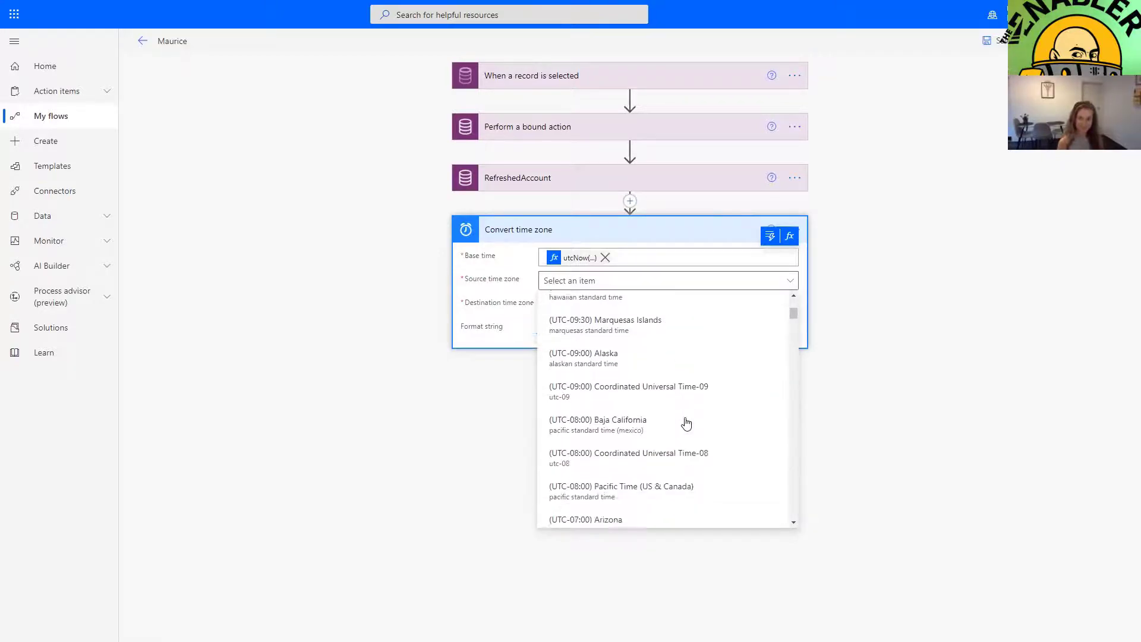
scroll(686, 422, down, 15)
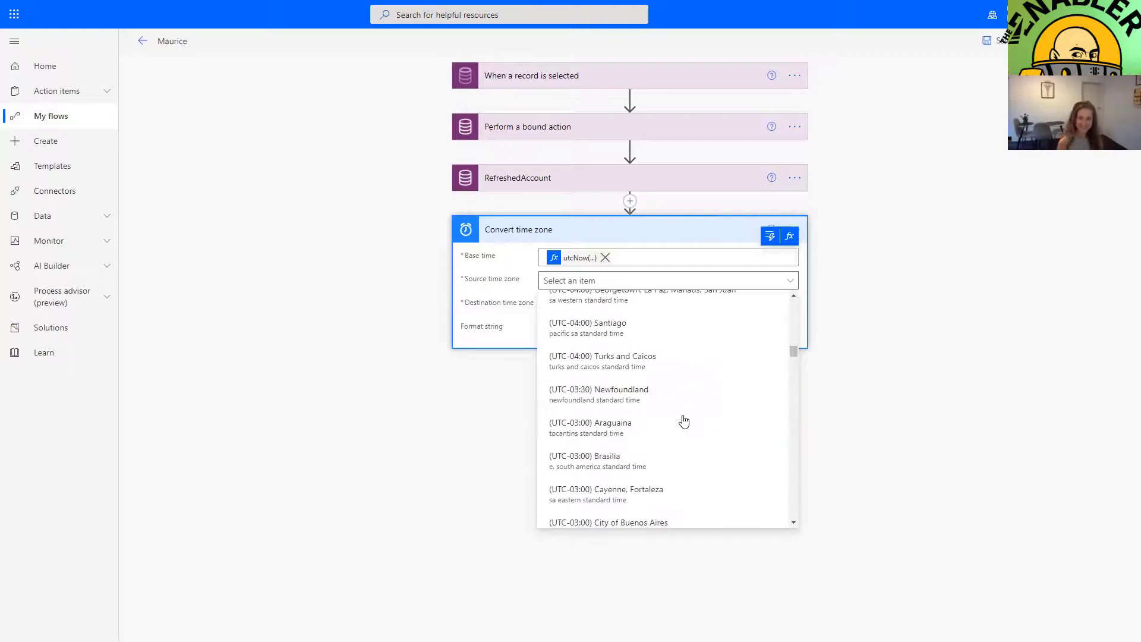
scroll(683, 422, down, 5)
scroll(684, 423, up, 2)
scroll(700, 419, down, 2)
scroll(698, 419, down, 2)
scroll(695, 415, up, 2)
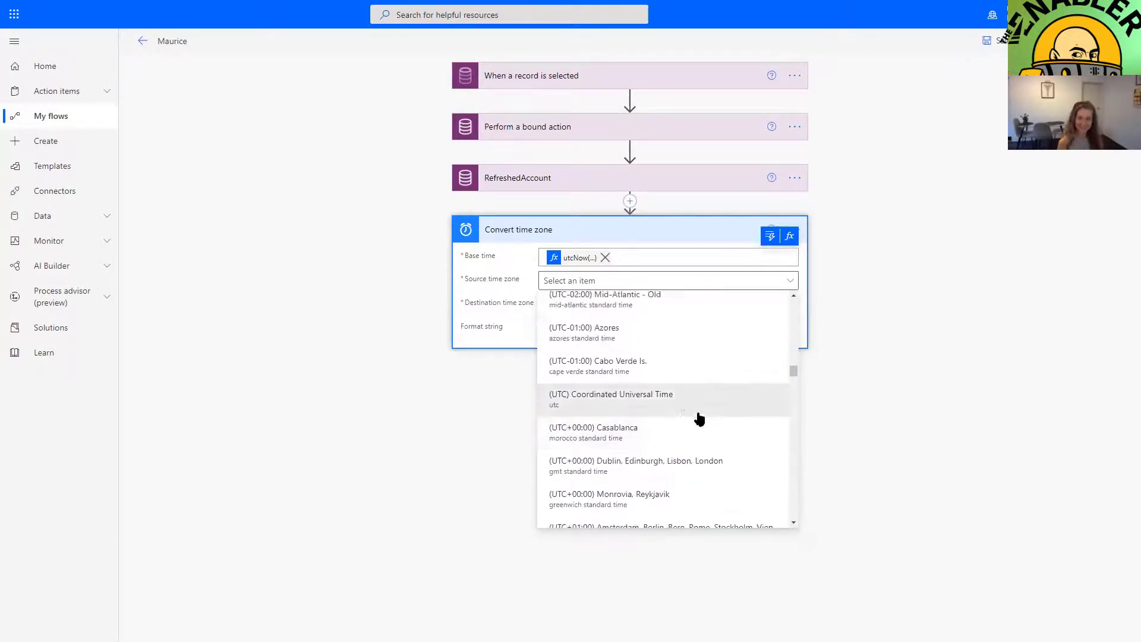
click(676, 401)
- Set the destination time zone to (UTC+10:00) Canberra, Melbourne, Sydney and the format string to Full date/time pattern (short time)
click(612, 306)
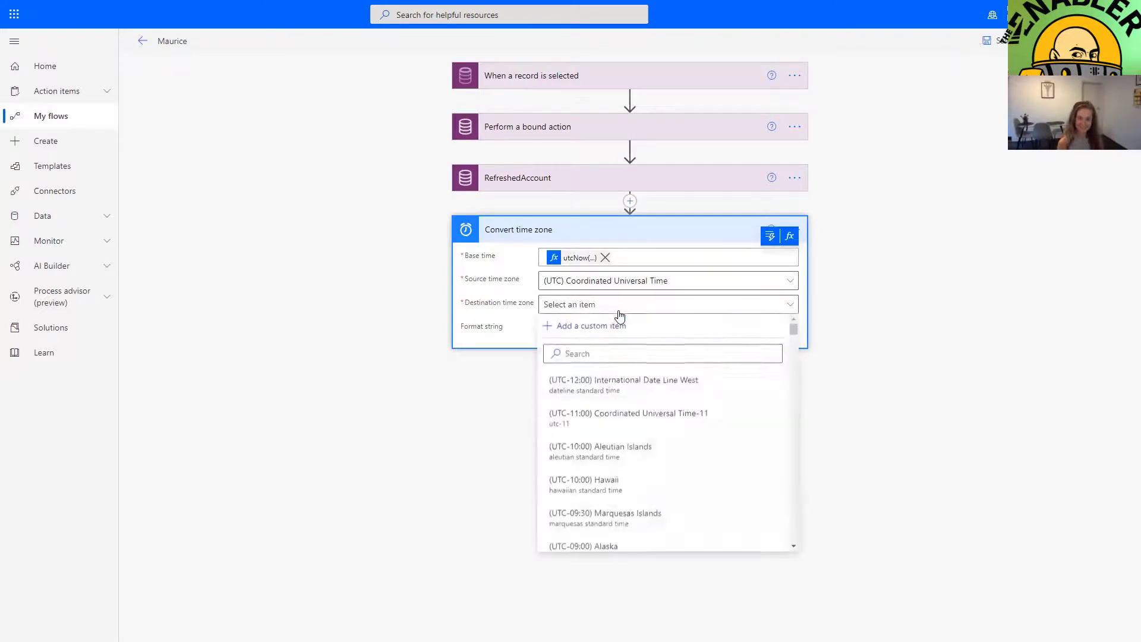
click(604, 353)
text(sydn)
click(618, 383)
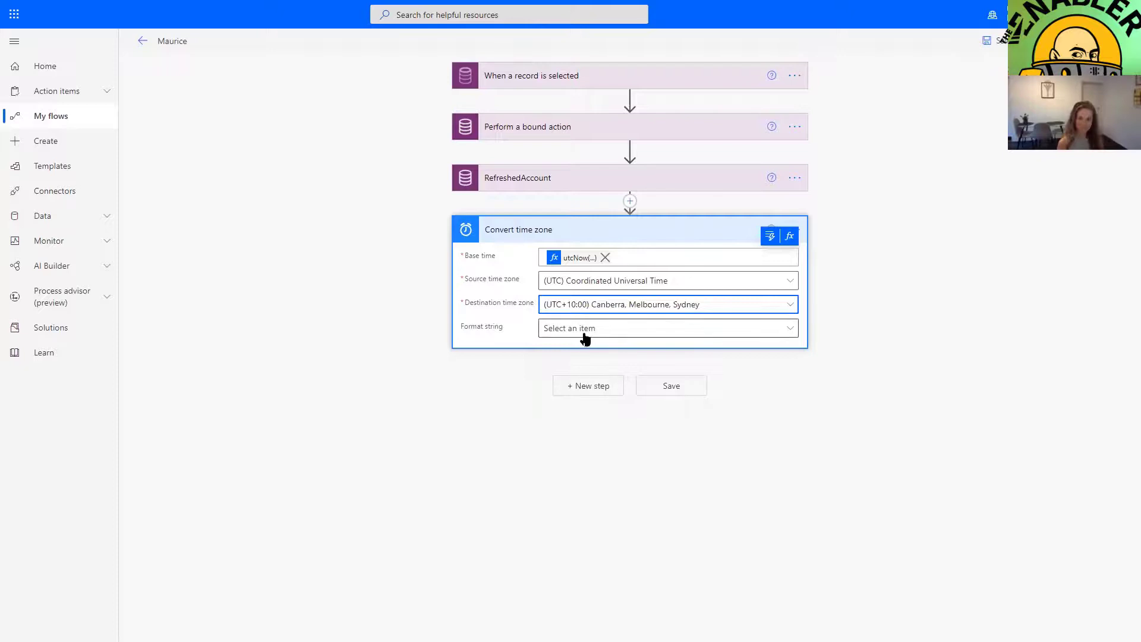
click(585, 337)
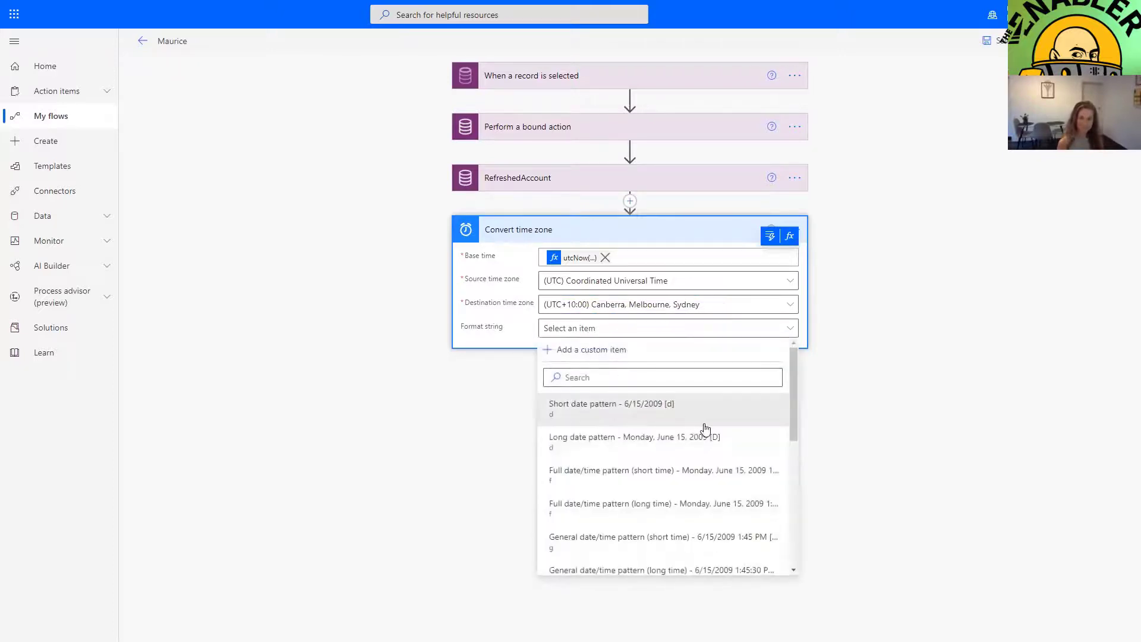
click(692, 484)
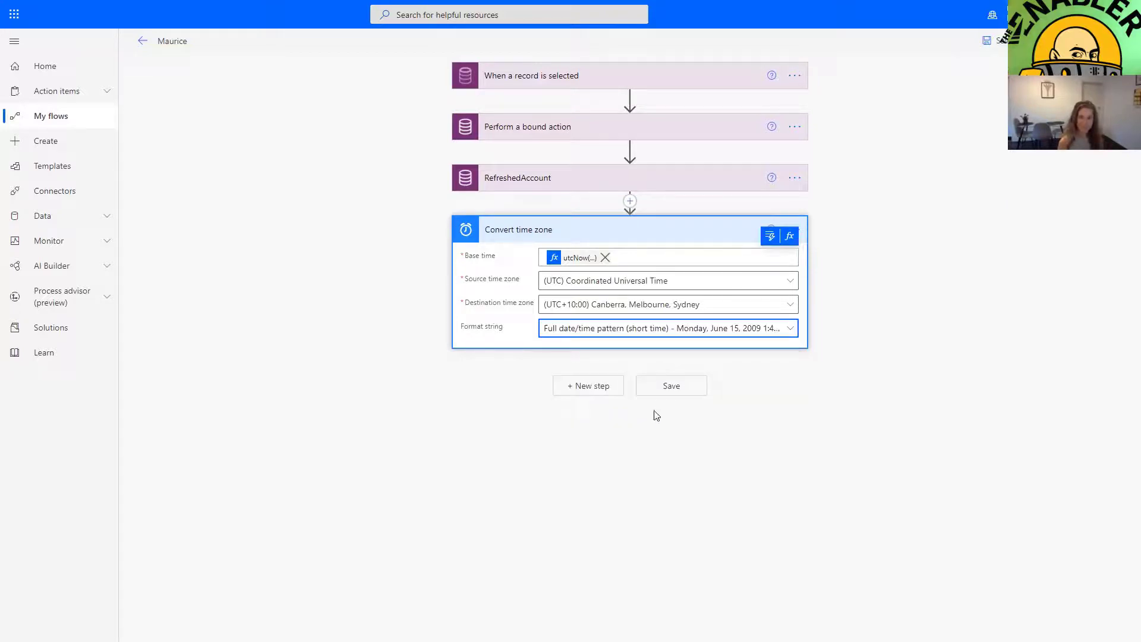
- Rename the Convert time zone action to ToAmeysLiking
click(796, 230)
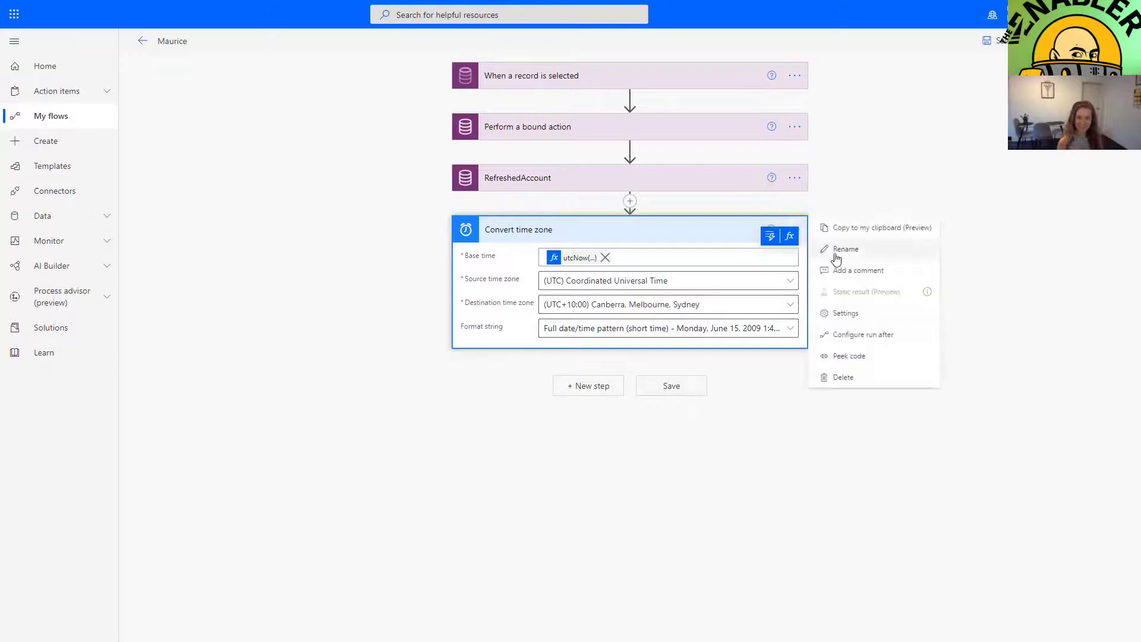
click(824, 318)
text(ToAmey's)
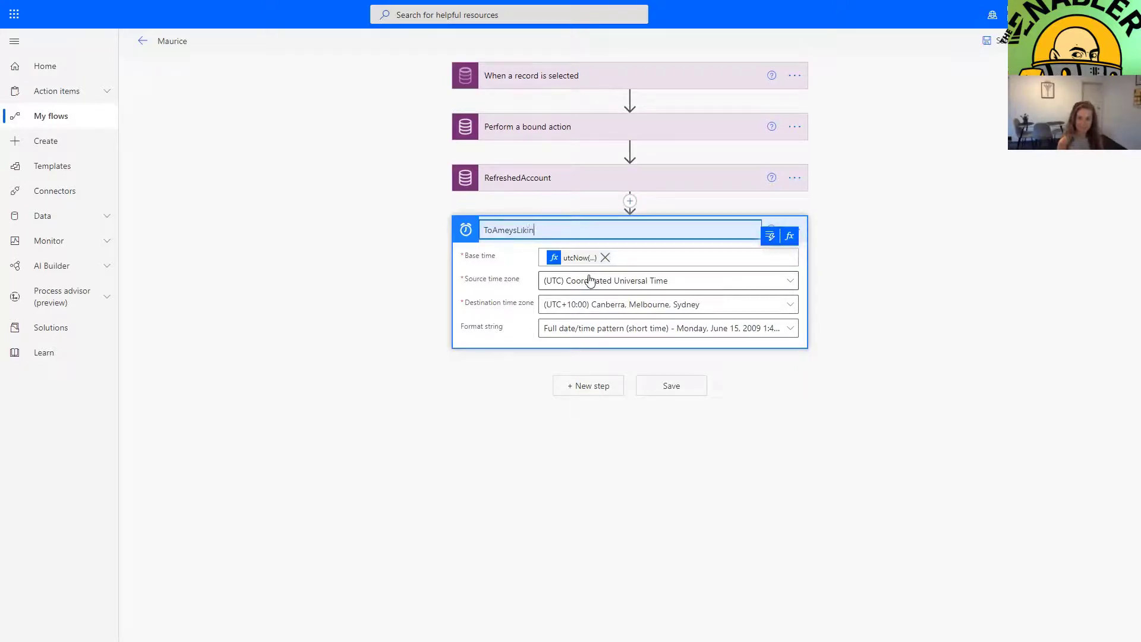
- Add a Common Data Service Update a row action with table Accounts and the trigger record's Account as Row ID
click(612, 389)
click(584, 391)
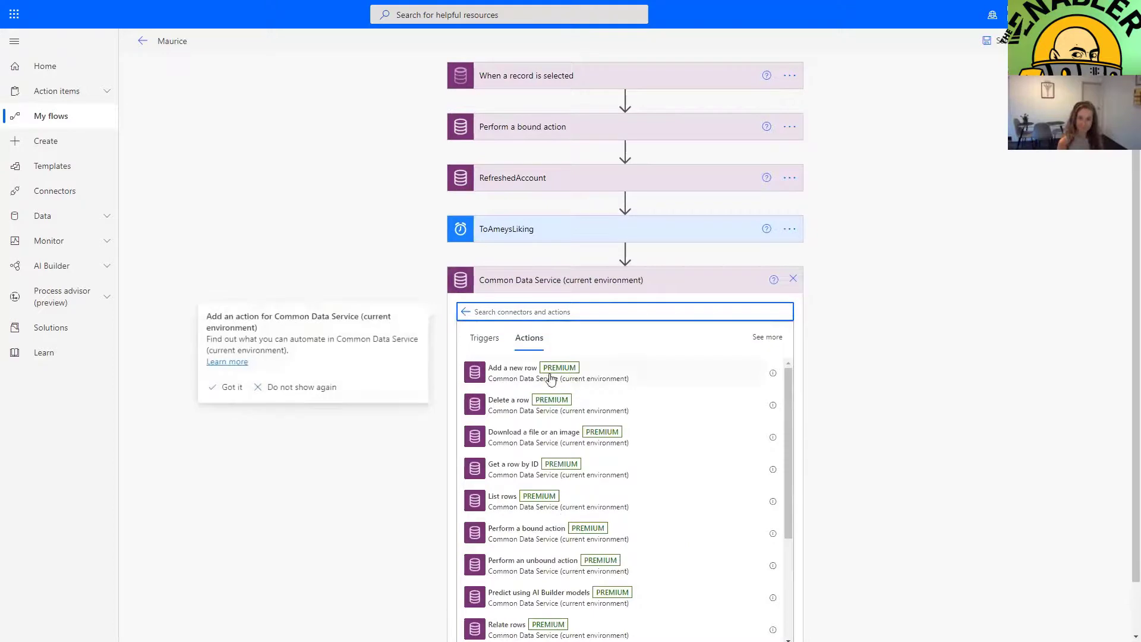
scroll(555, 530, down, 2)
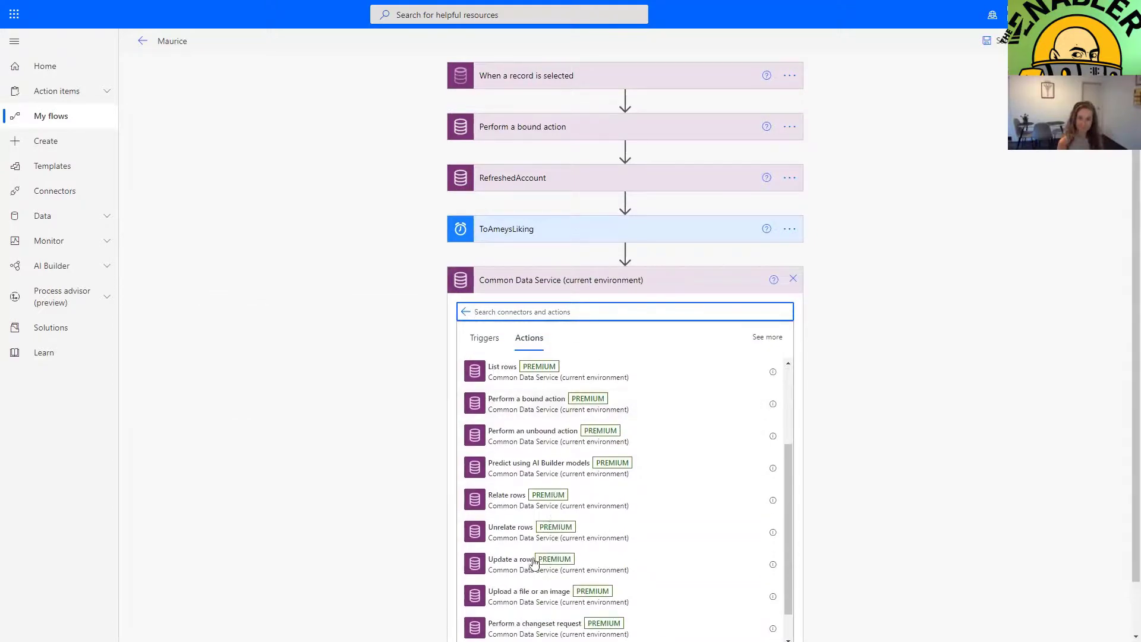
click(556, 528)
click(612, 385)
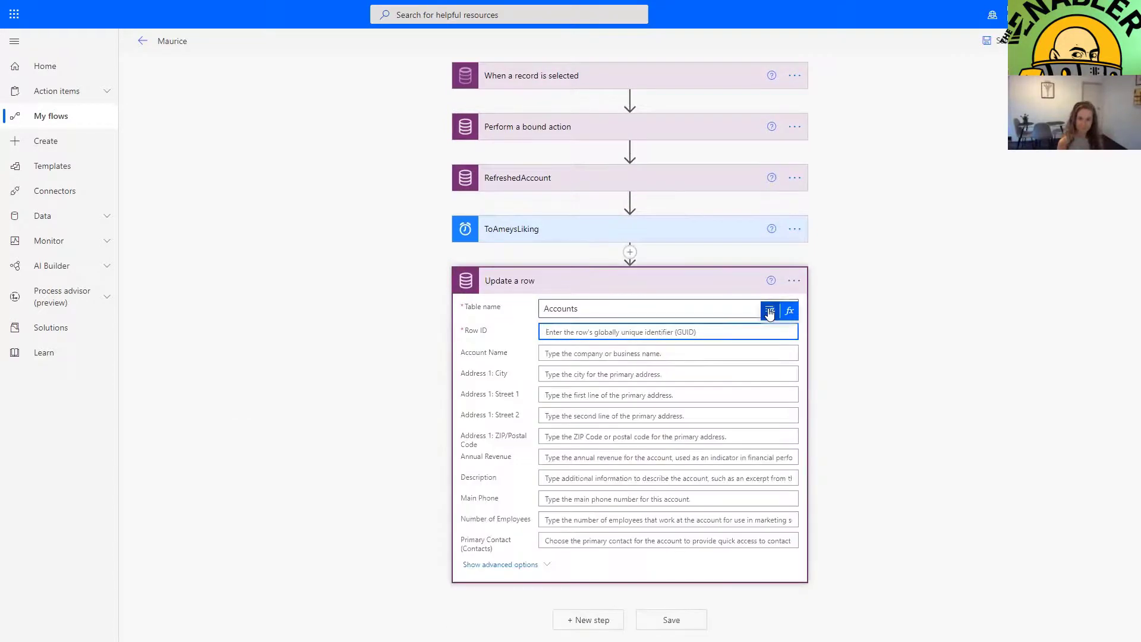
click(614, 331)
scroll(562, 504, down, 3)
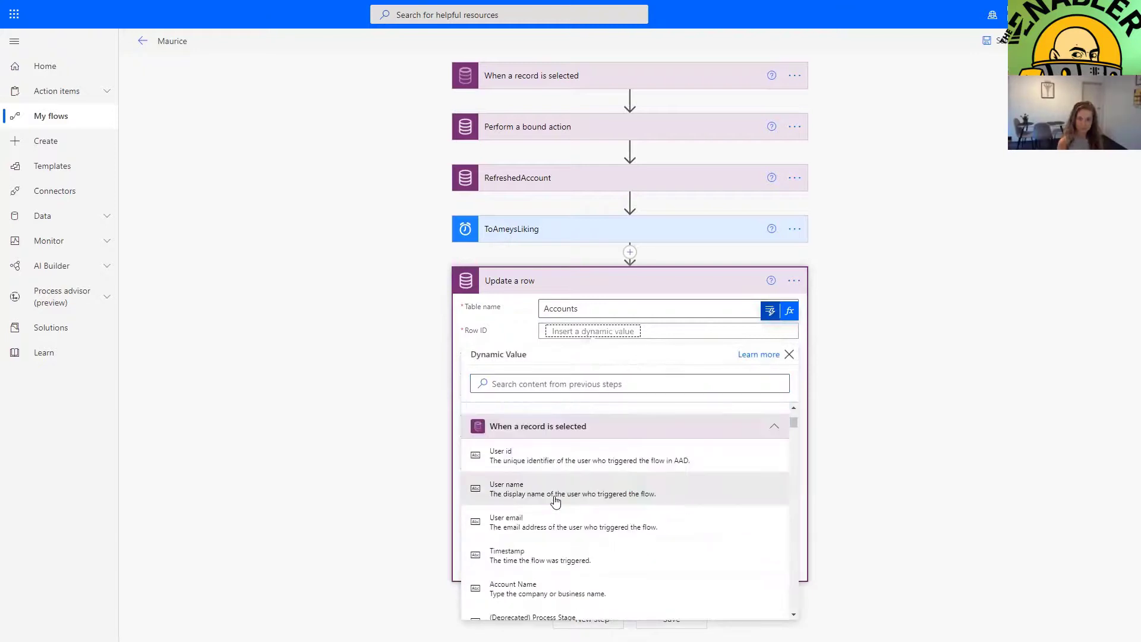
scroll(556, 501, down, 3)
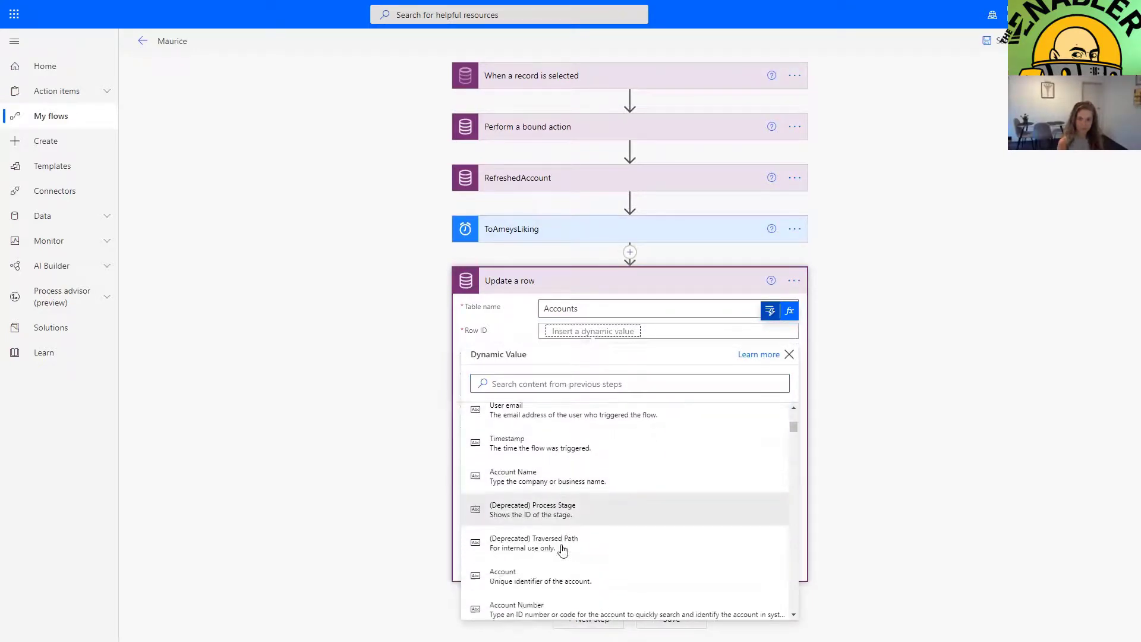
click(556, 563)
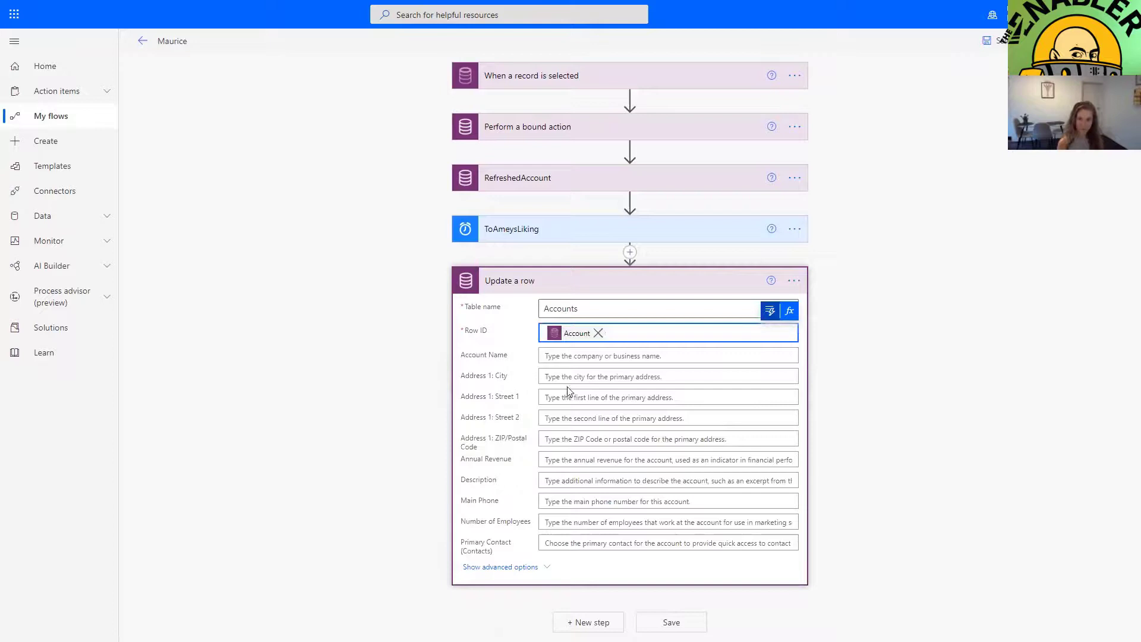
- Fill the update action's Description with RefreshedAccount's Description, Converted time and enabler_BeautyResponse Gift, and save the flow
click(559, 480)
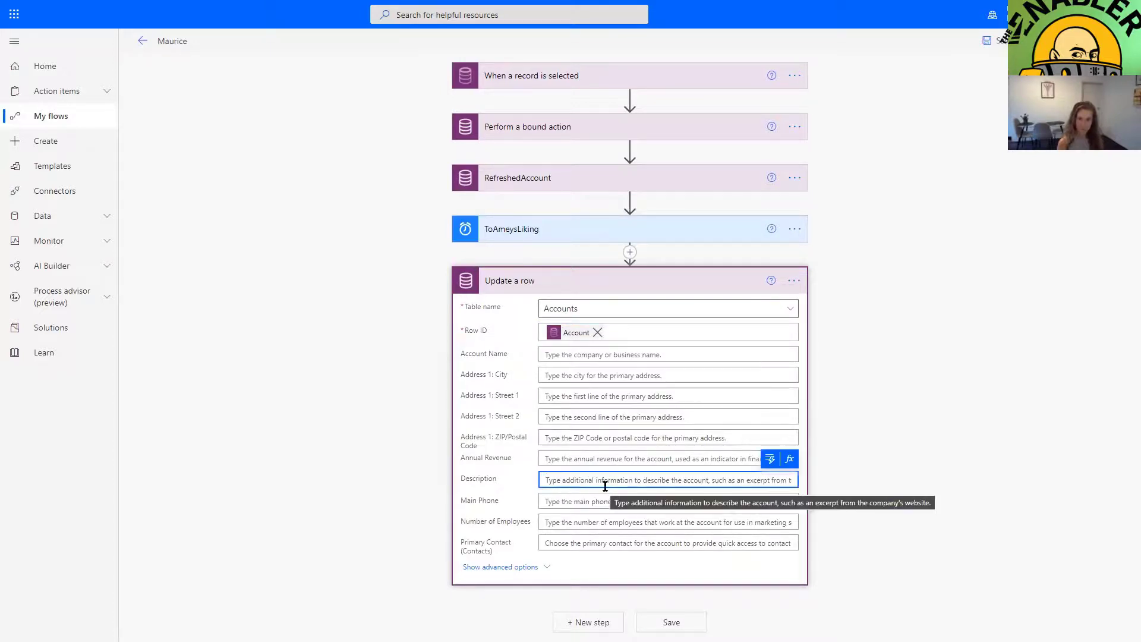
click(770, 460)
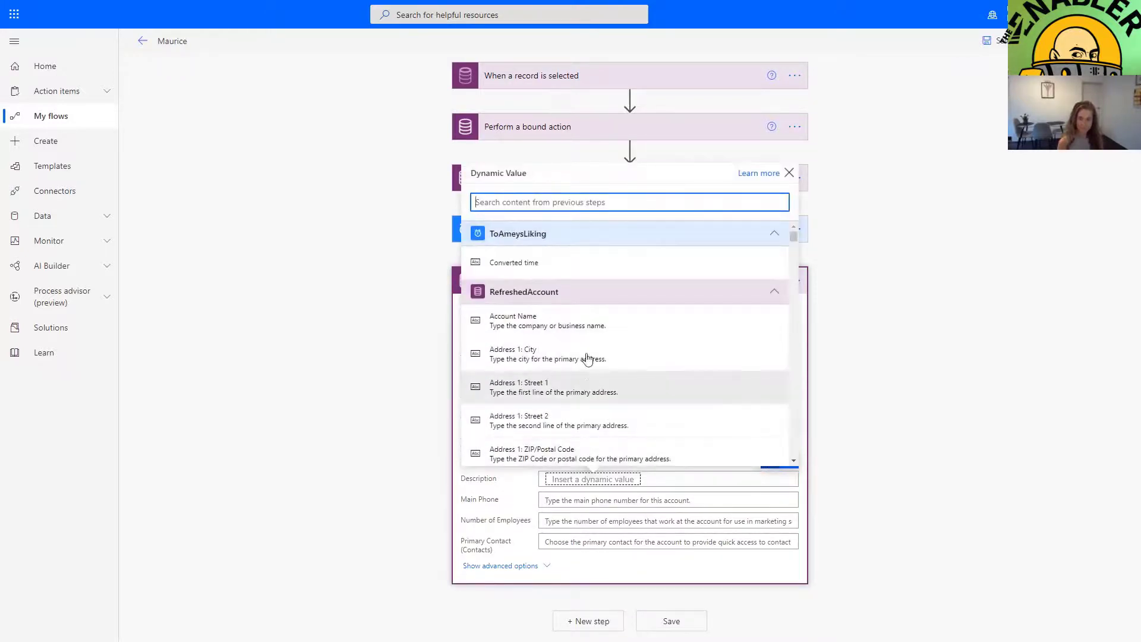
text(descr)
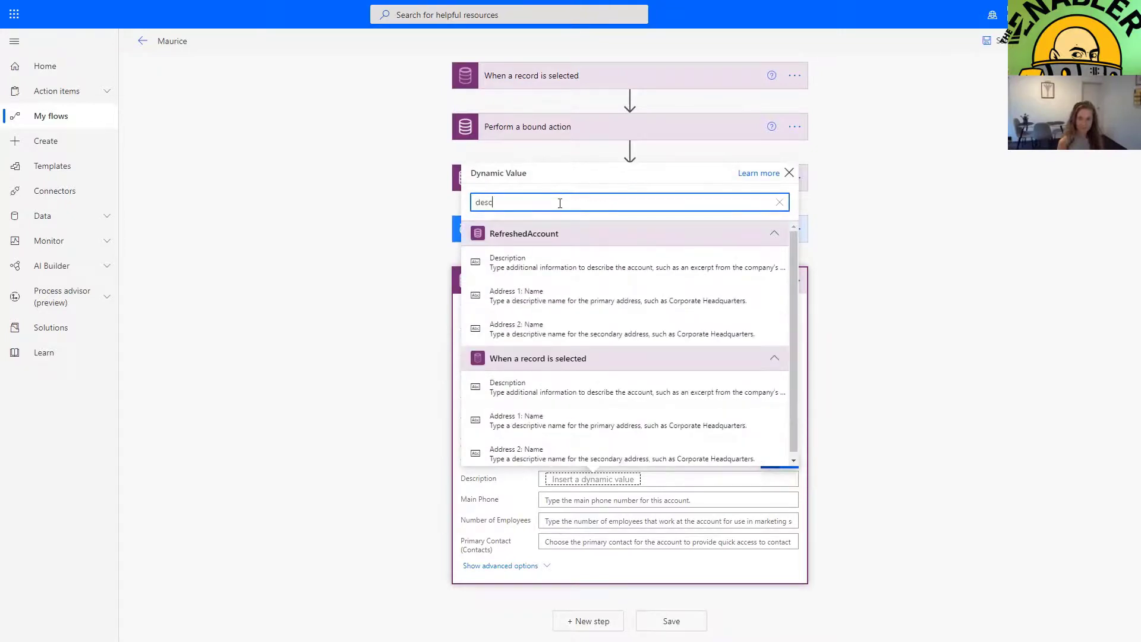
click(559, 329)
click(659, 482)
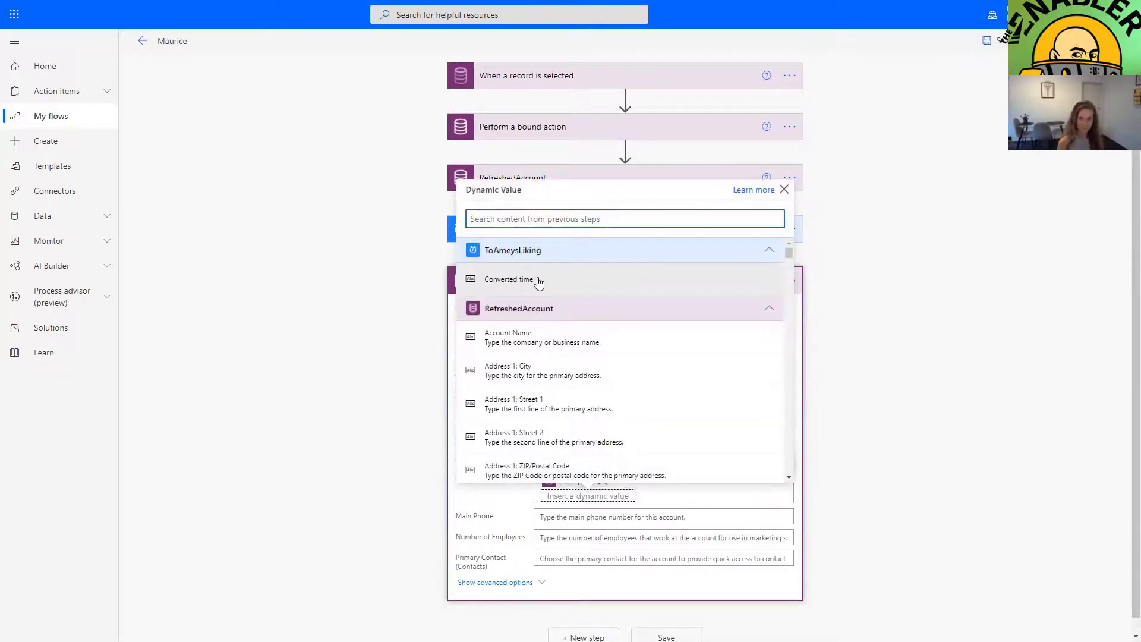
click(538, 283)
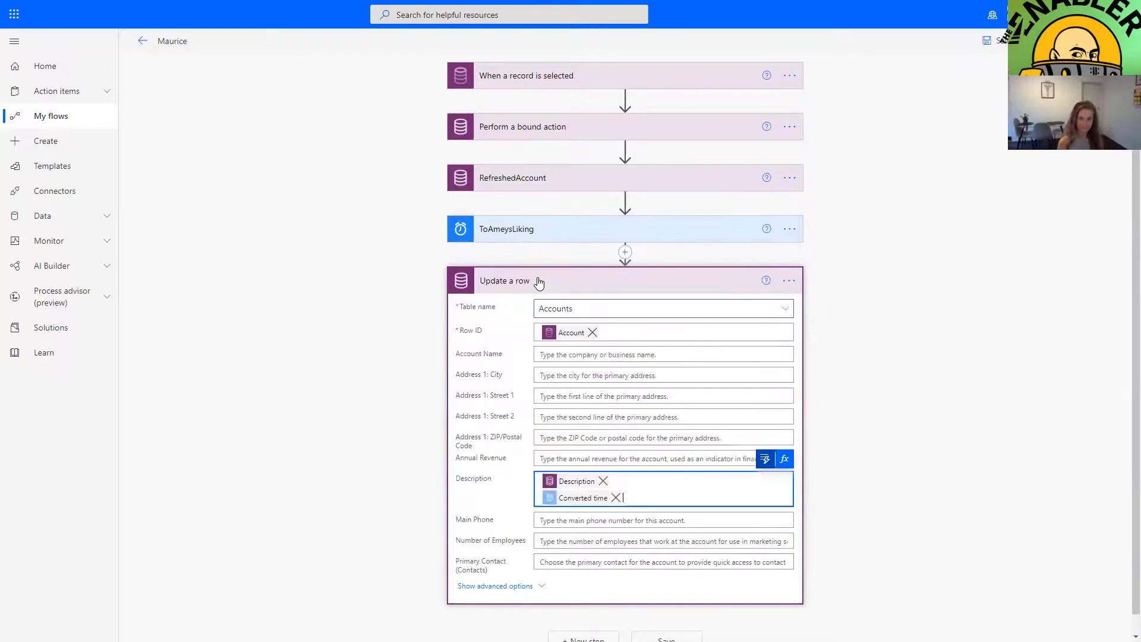
click(765, 459)
click(573, 380)
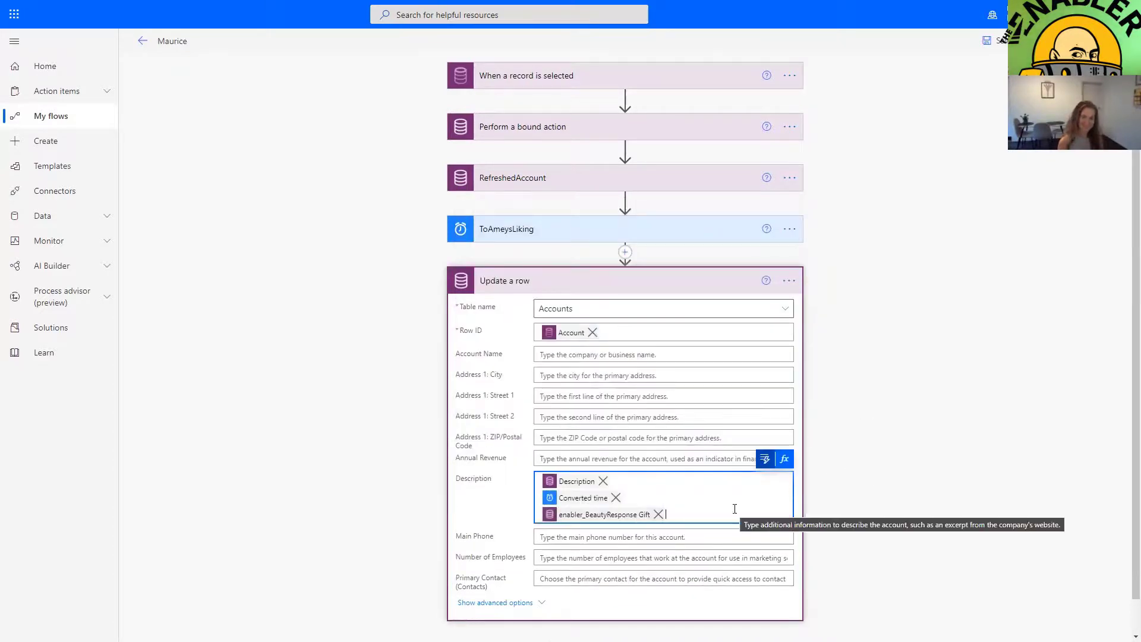
click(988, 40)
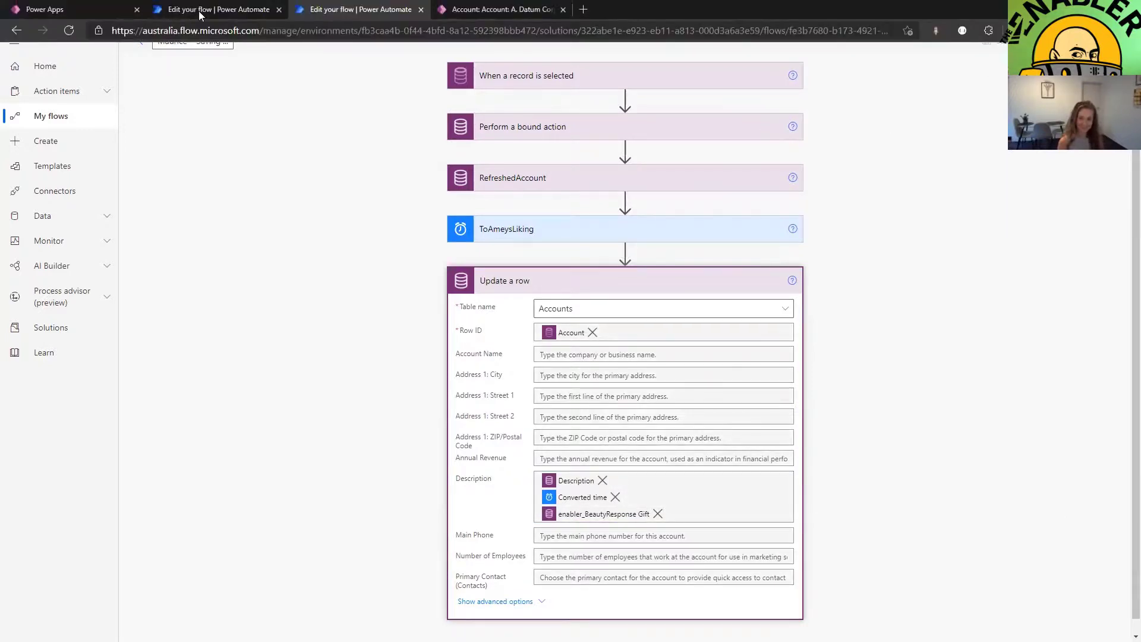
- Switch to the A. Datum Corporation account in Power Apps and clear its Description
click(502, 8)
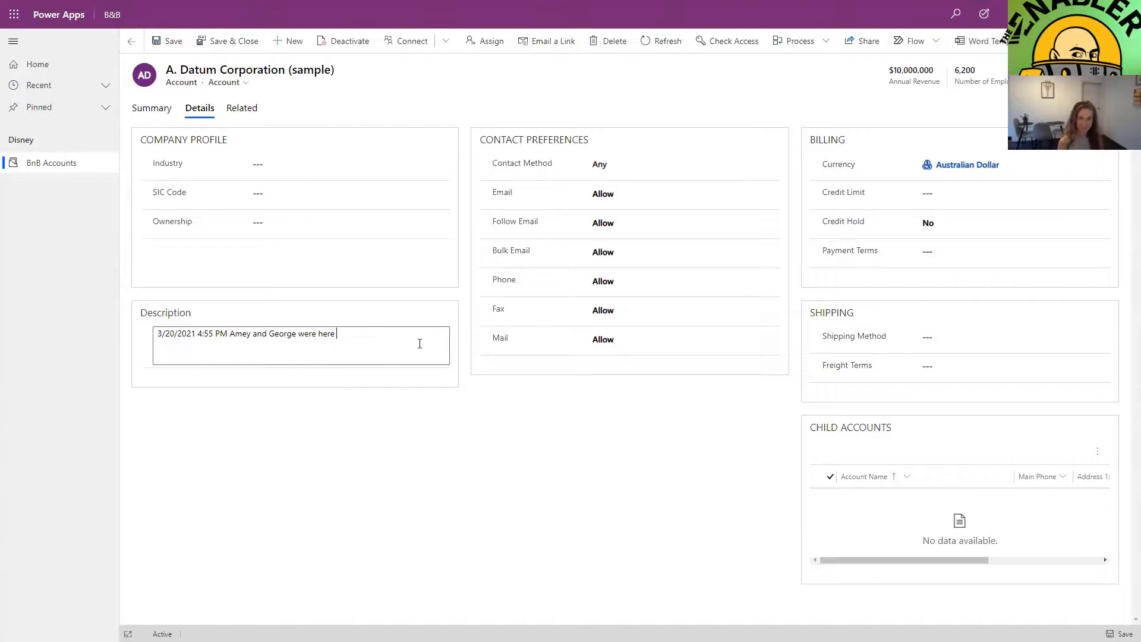
key(ctrl+a)
key(BackSpace)
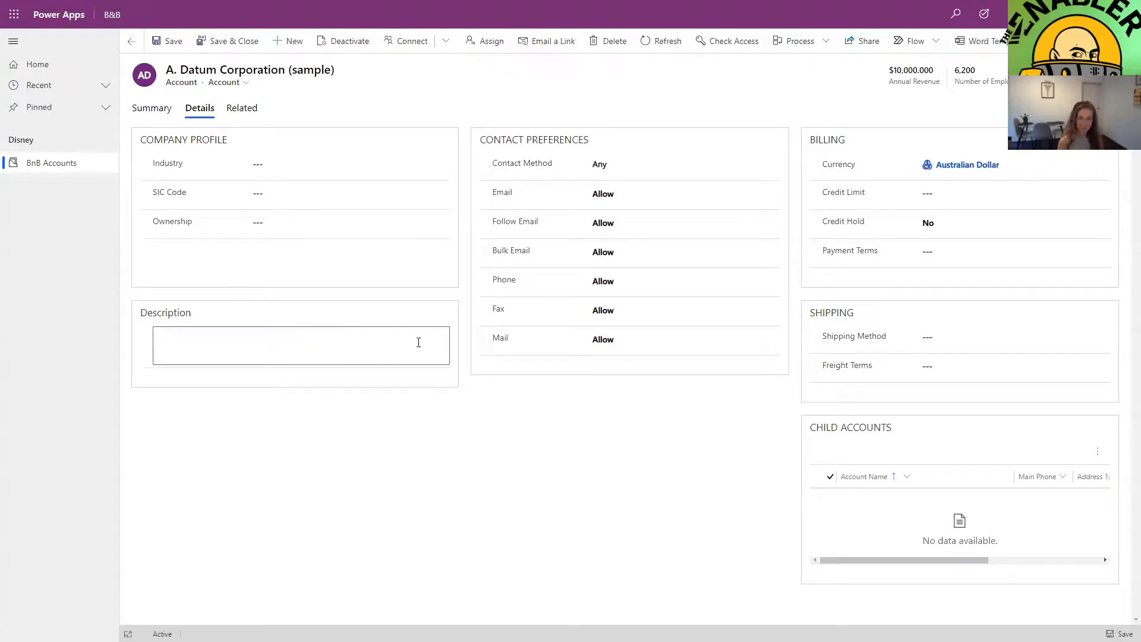
- Run the Maurice flow on the A. Datum Corporation account and close the run dialog
click(914, 40)
click(937, 165)
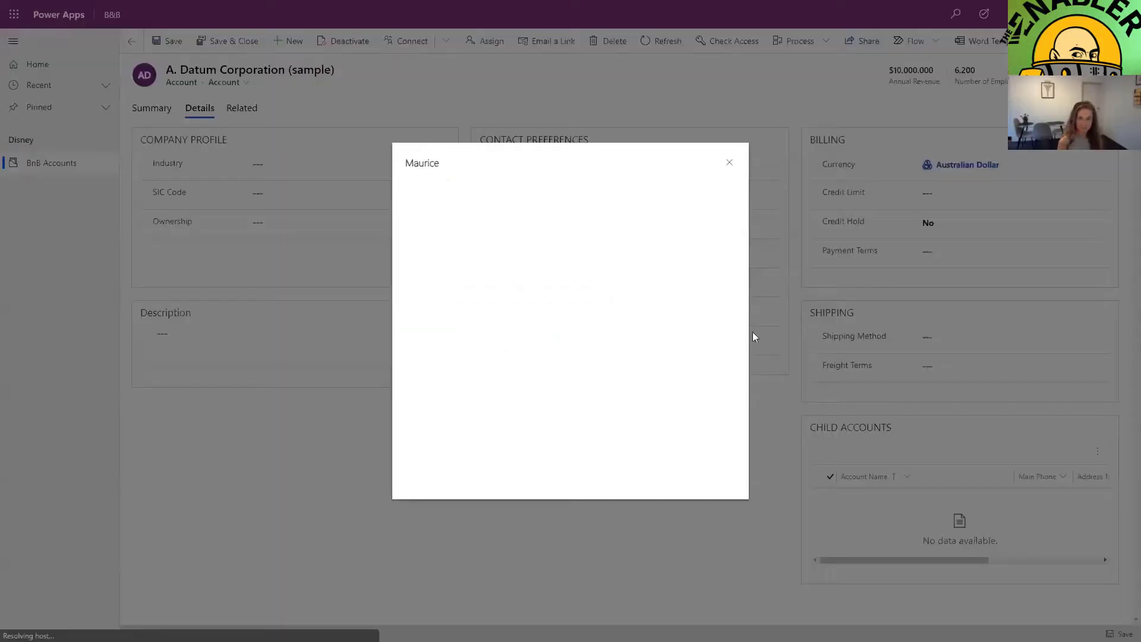
click(451, 397)
click(453, 398)
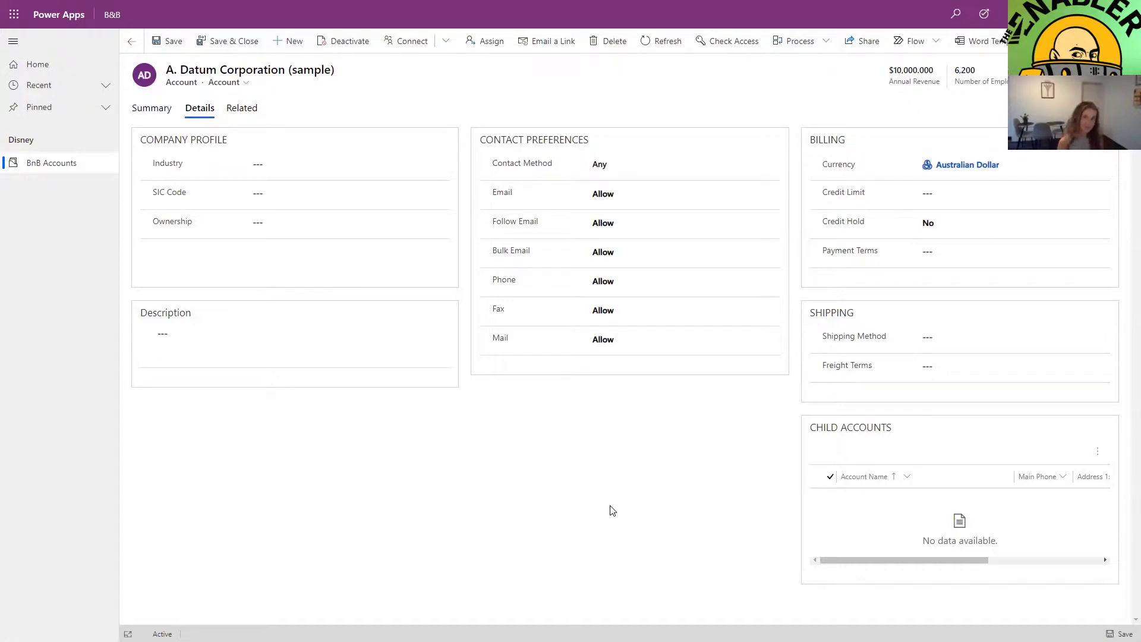
- Examine each line of the Description in the A. Datum Corporation account's details
click(199, 108)
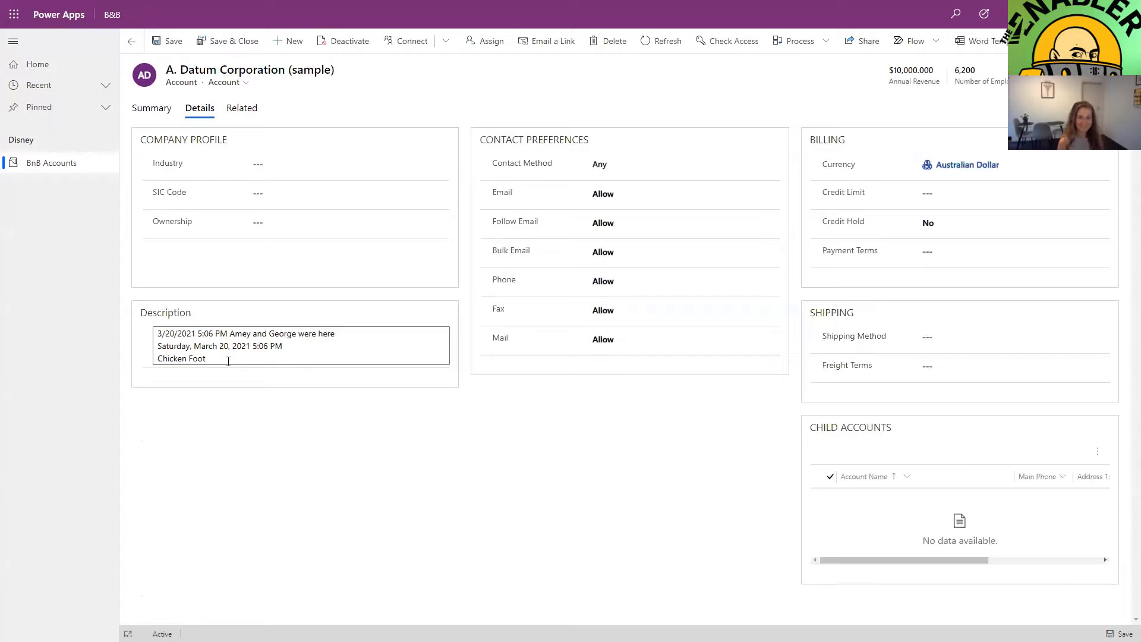
drag(356, 334, 142, 336)
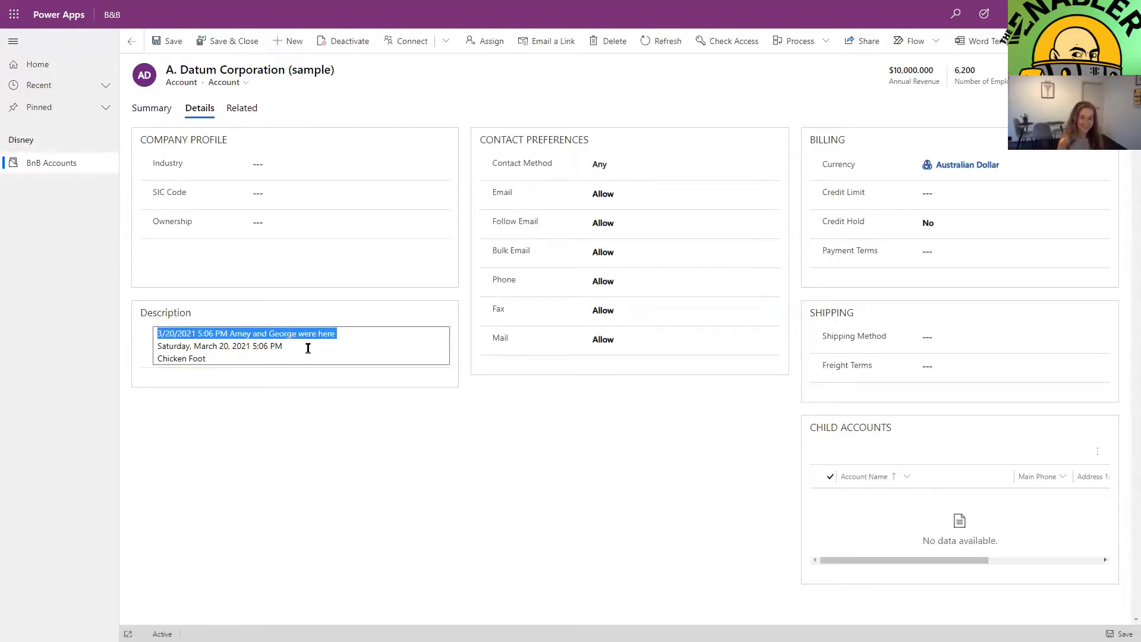
drag(306, 346, 147, 351)
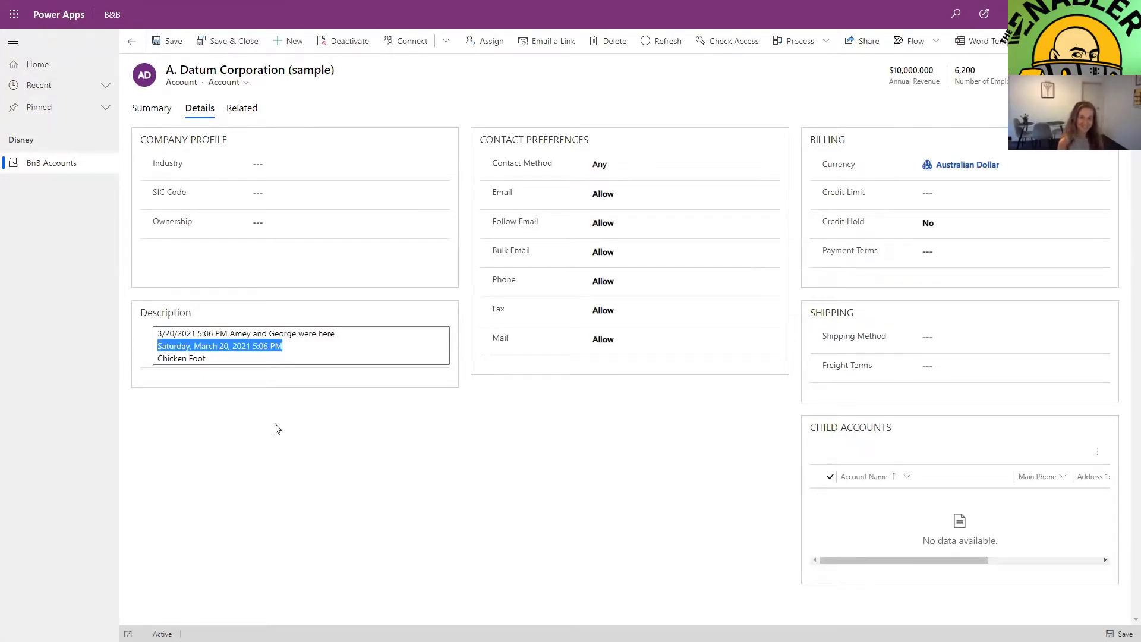
drag(221, 362, 119, 364)
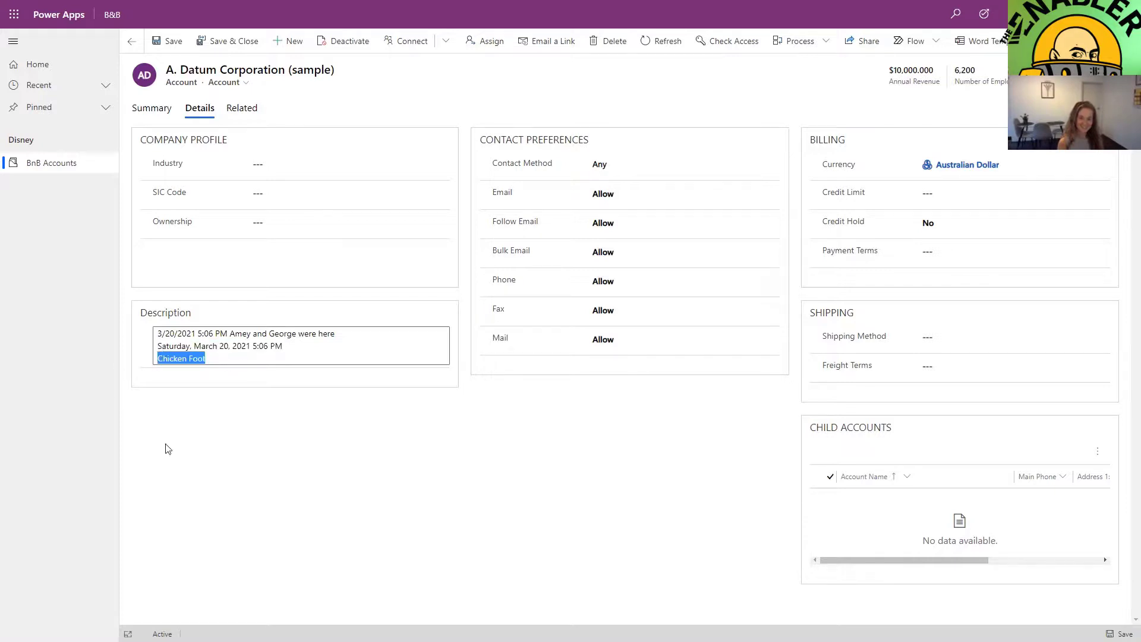